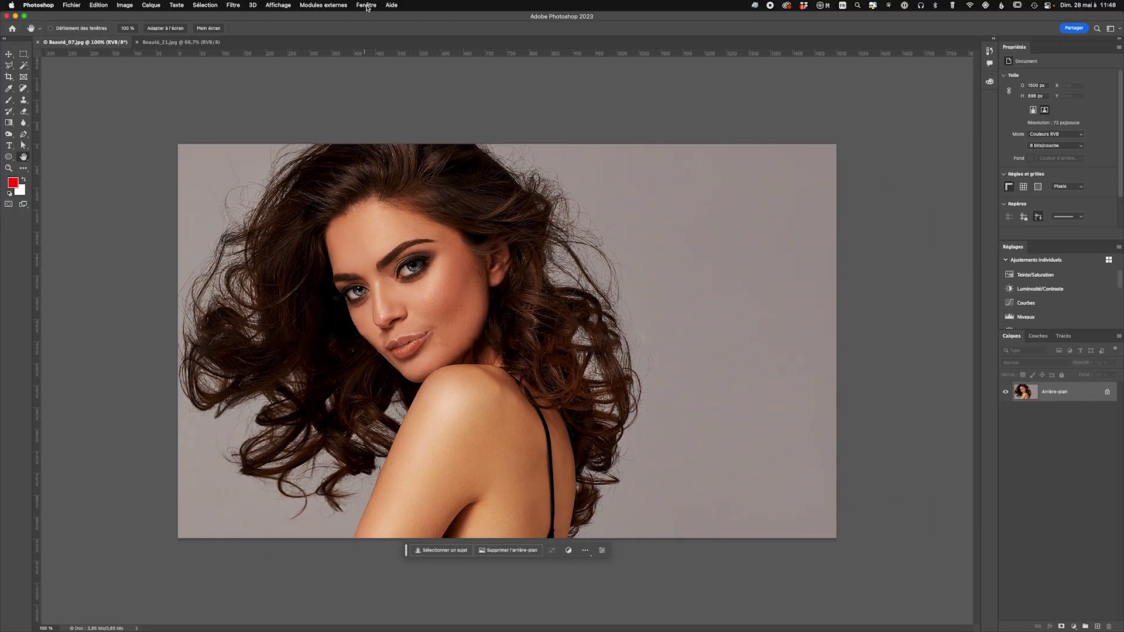
Hide the contextual task bar from the panels list, then show it again.
{"action": "left_click", "coordinate": [367, 6]}
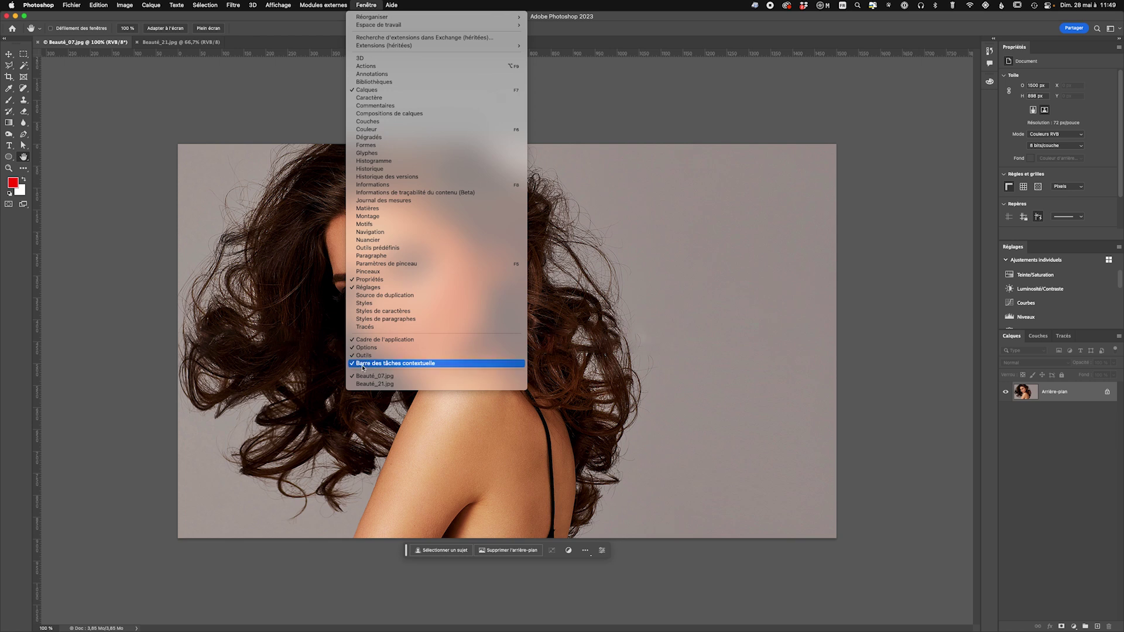
{"action": "left_click", "coordinate": [352, 363]}
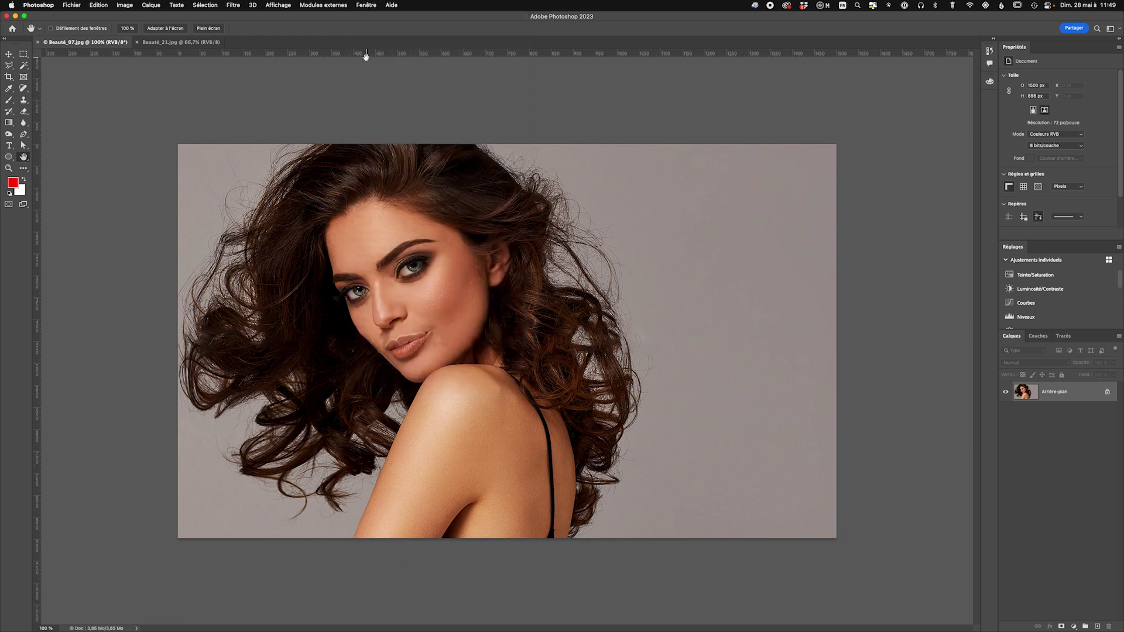
{"action": "left_click", "coordinate": [367, 6]}
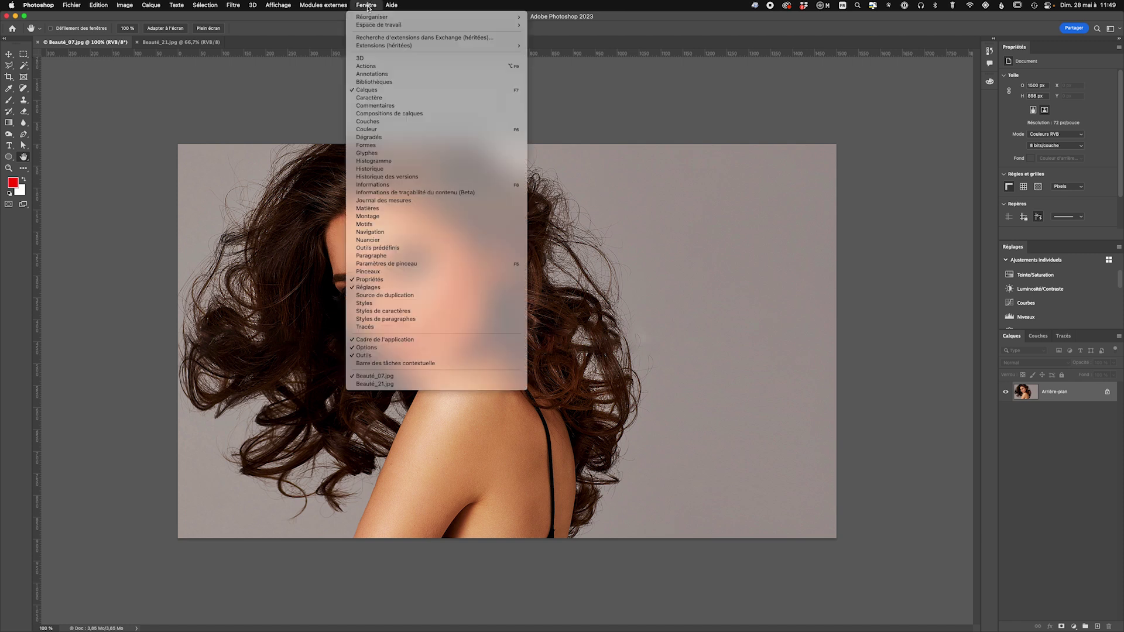
{"action": "left_click", "coordinate": [421, 364]}
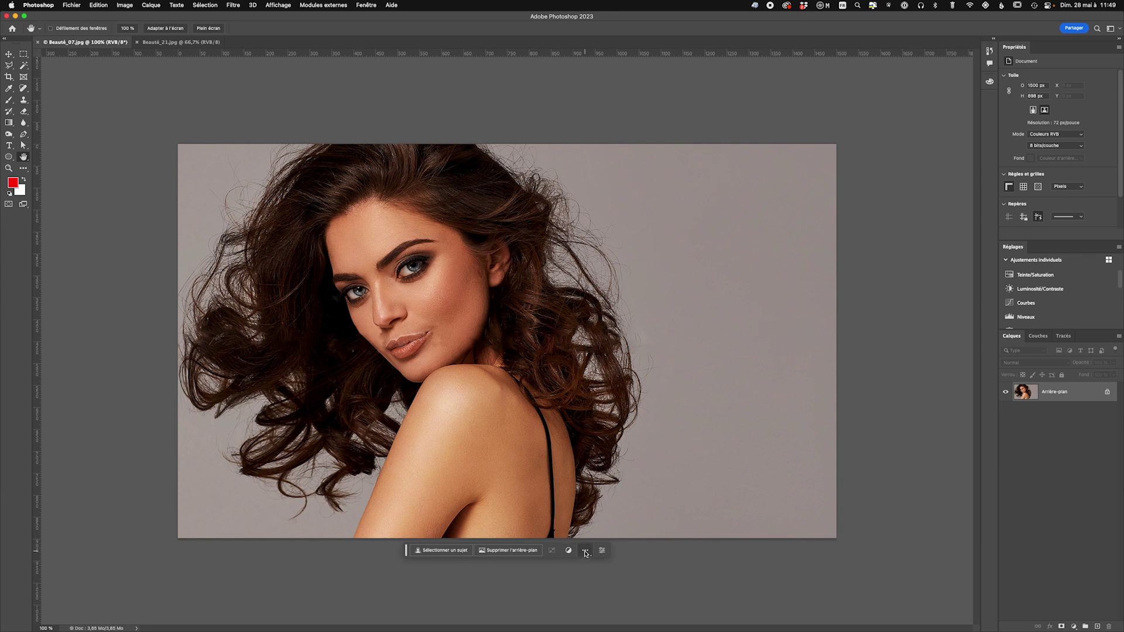
Pin the task bar's position with Épingler la position de la barre and drag it above the image.
{"action": "left_click", "coordinate": [586, 551]}
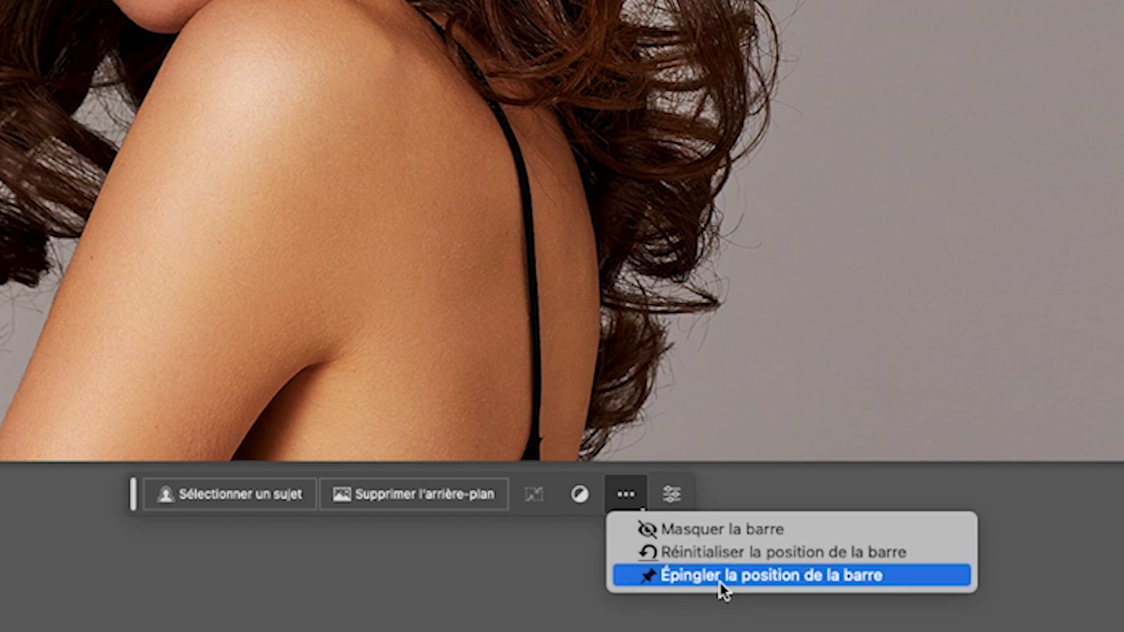
{"action": "left_click", "coordinate": [748, 576]}
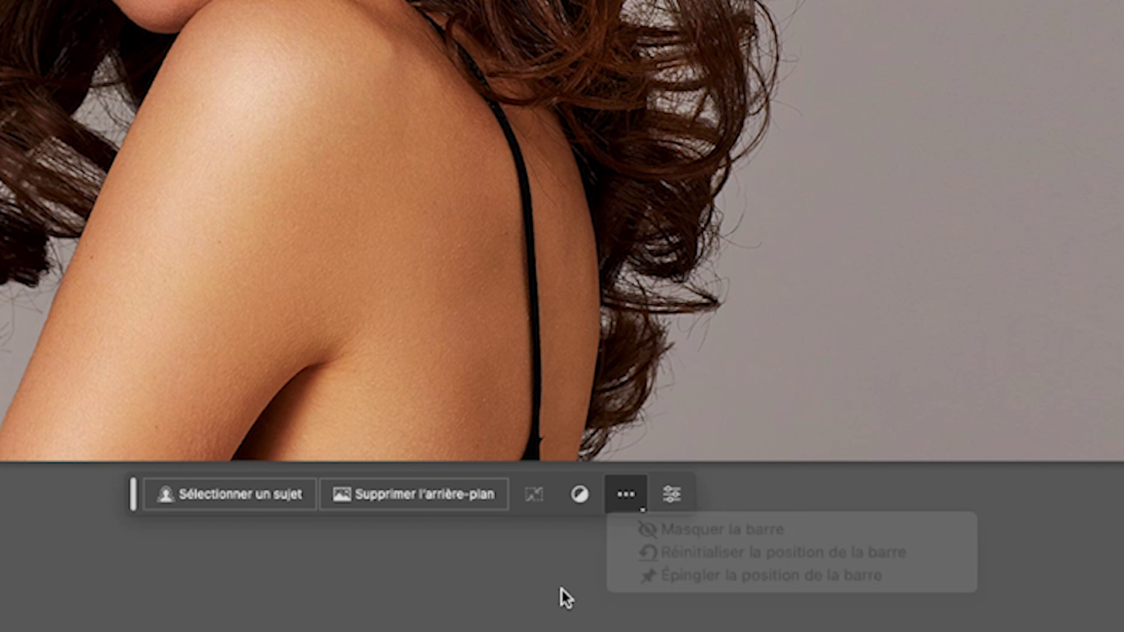
{"action": "left_click_drag", "start_coordinate": [133, 509], "coordinate": [467, 79]}
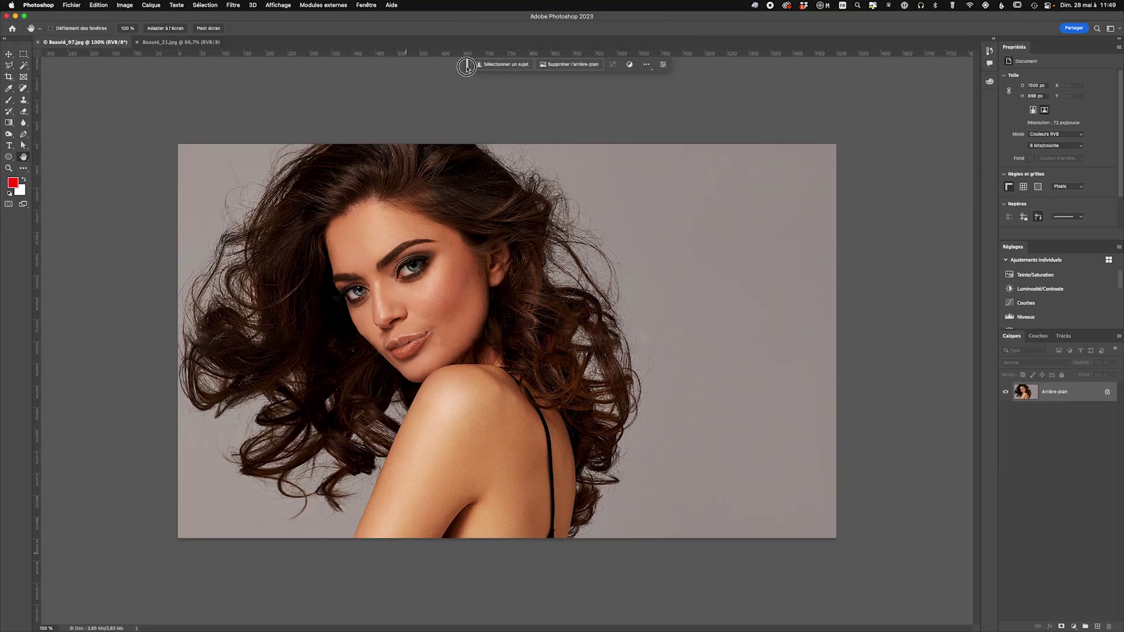
Zoom in closely on the woman's face, eye and eyebrow.
{"action": "left_click", "coordinate": [647, 66]}
{"action": "left_click", "coordinate": [506, 157]}
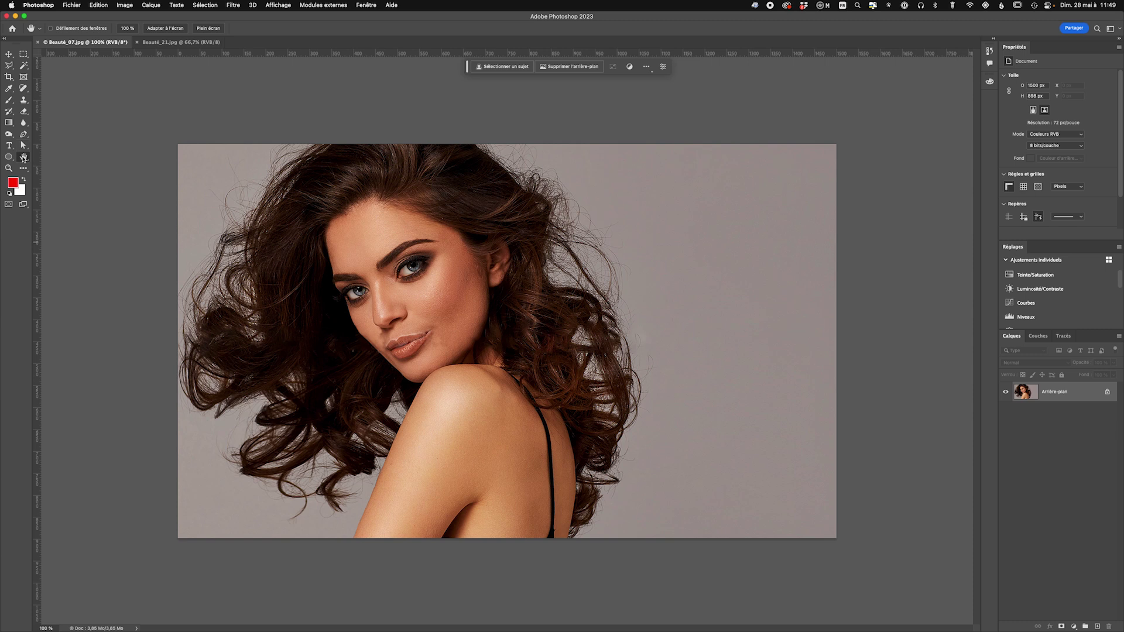
{"action": "left_click", "coordinate": [8, 168]}
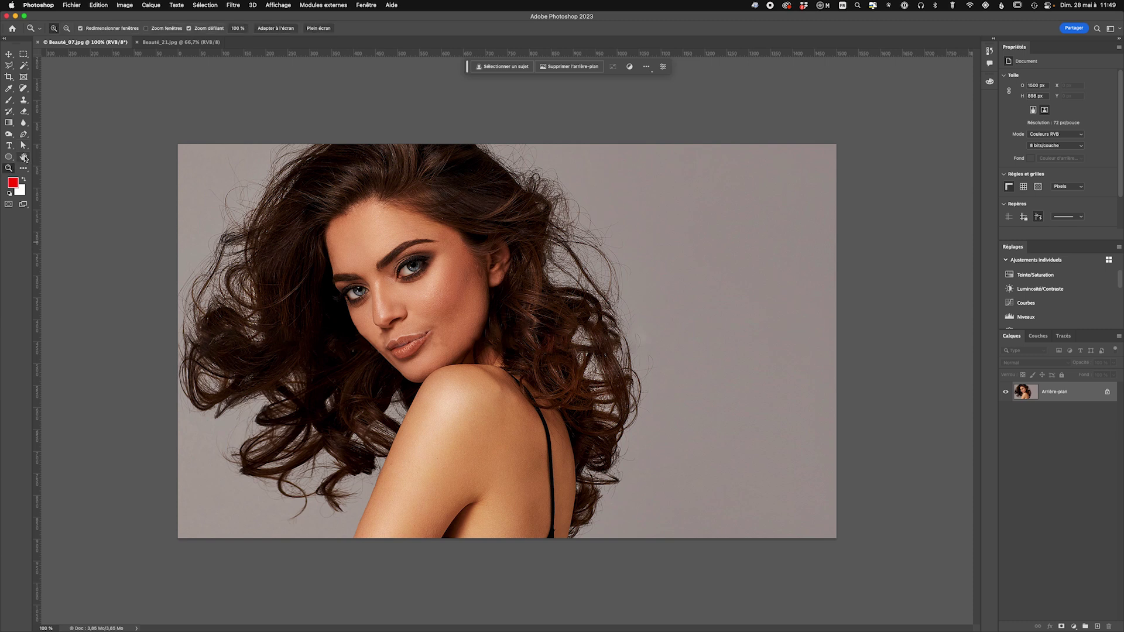
{"action": "left_click", "coordinate": [23, 157]}
{"action": "scroll", "coordinate": [504, 340], "scroll_direction": "up", "scroll_amount": 2}
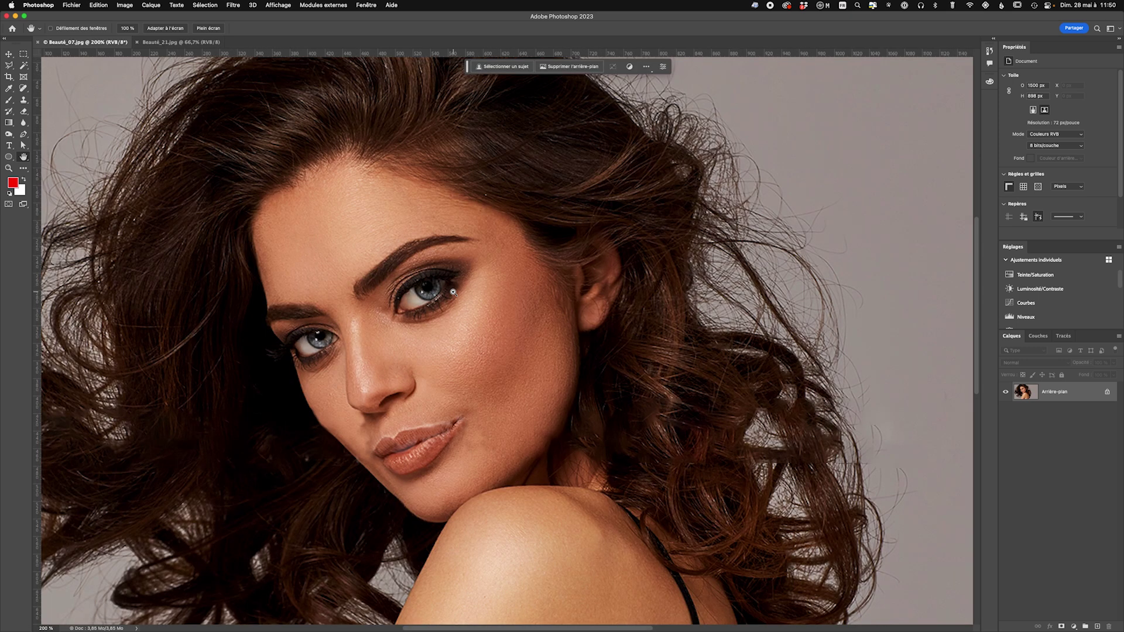
{"action": "left_click_drag", "start_coordinate": [443, 280], "coordinate": [453, 293]}
{"action": "left_click", "coordinate": [453, 293]}
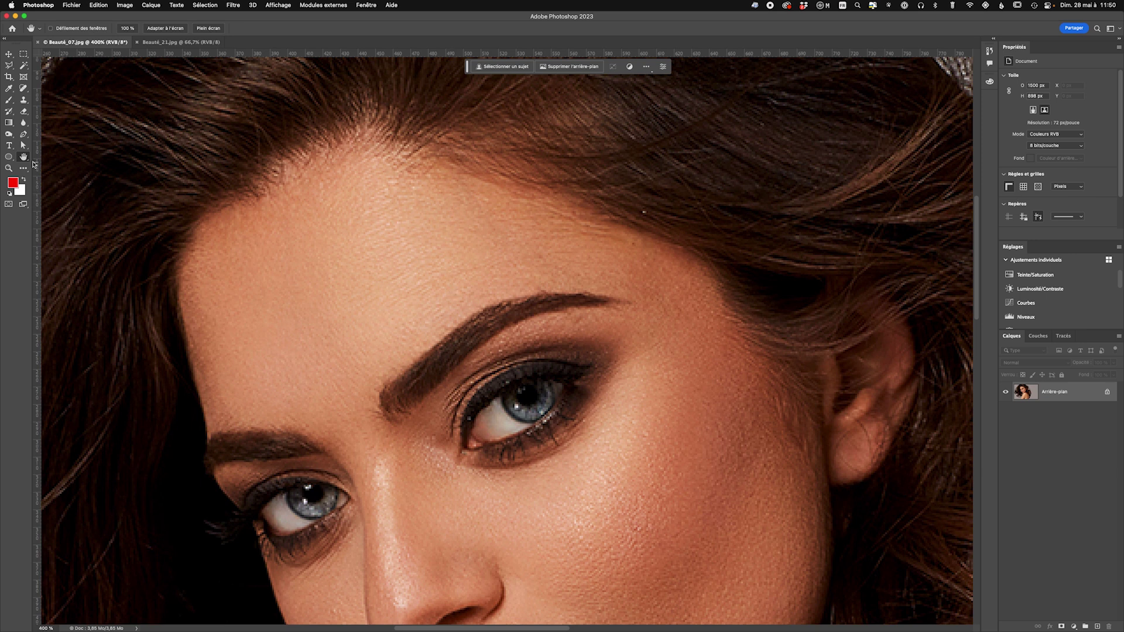
Fit the whole photo on screen and reset the task bar to its default position.
{"action": "double_click", "coordinate": [23, 157]}
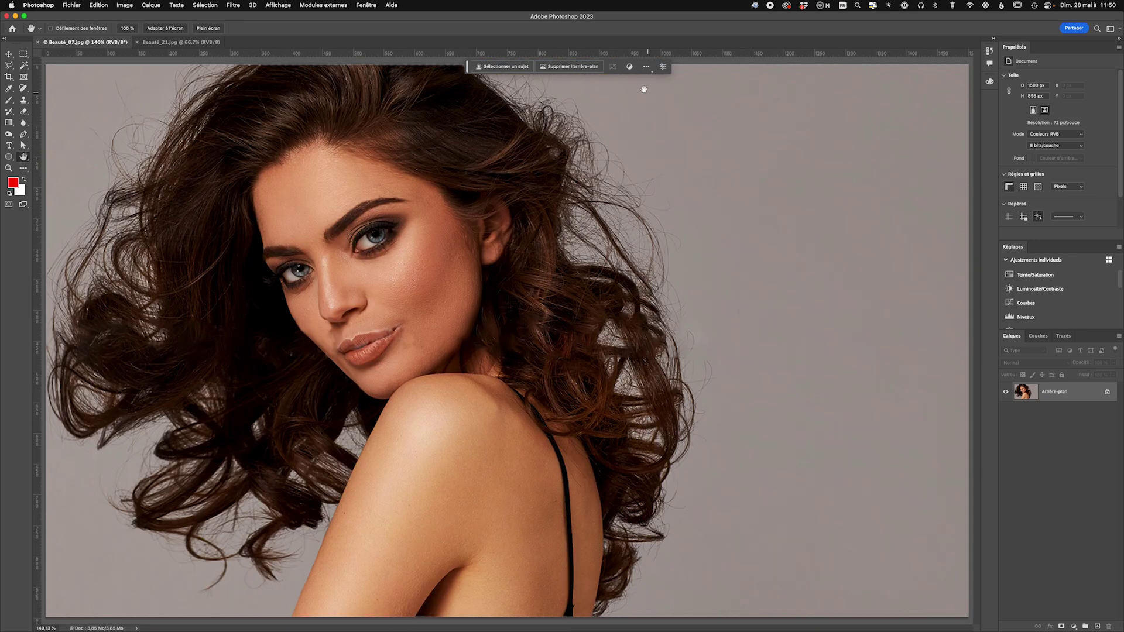
{"action": "left_click", "coordinate": [648, 68]}
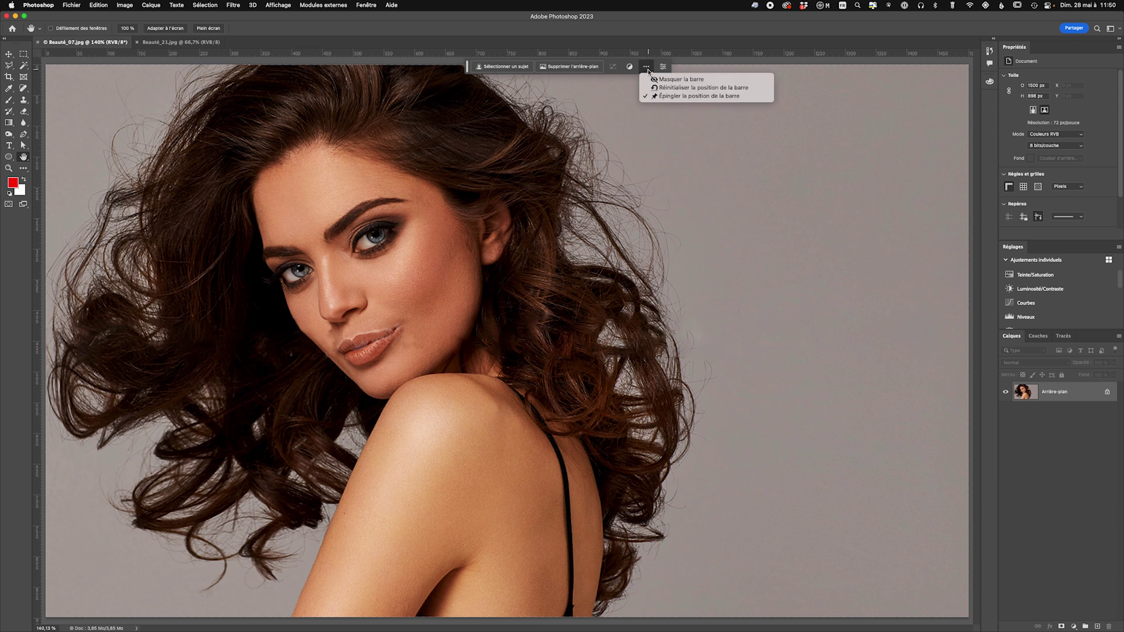
{"action": "left_click", "coordinate": [684, 87]}
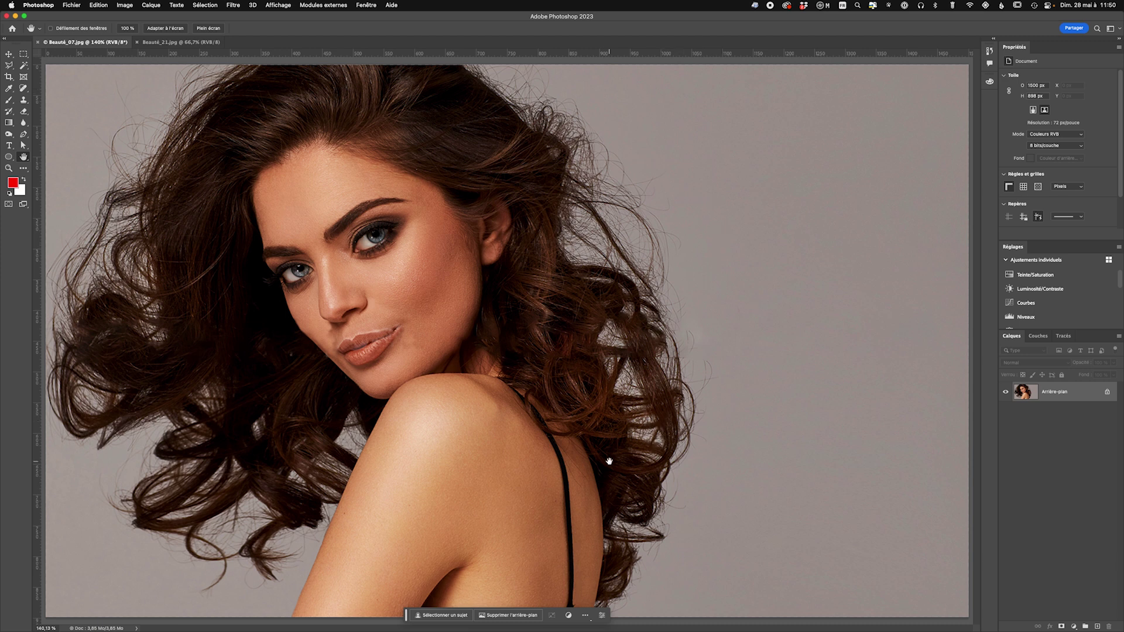
Float the task bar just above the photo and apply Supprimer l'arrière-plan to the portrait.
{"action": "scroll", "coordinate": [510, 323], "scroll_direction": "down", "scroll_amount": 5}
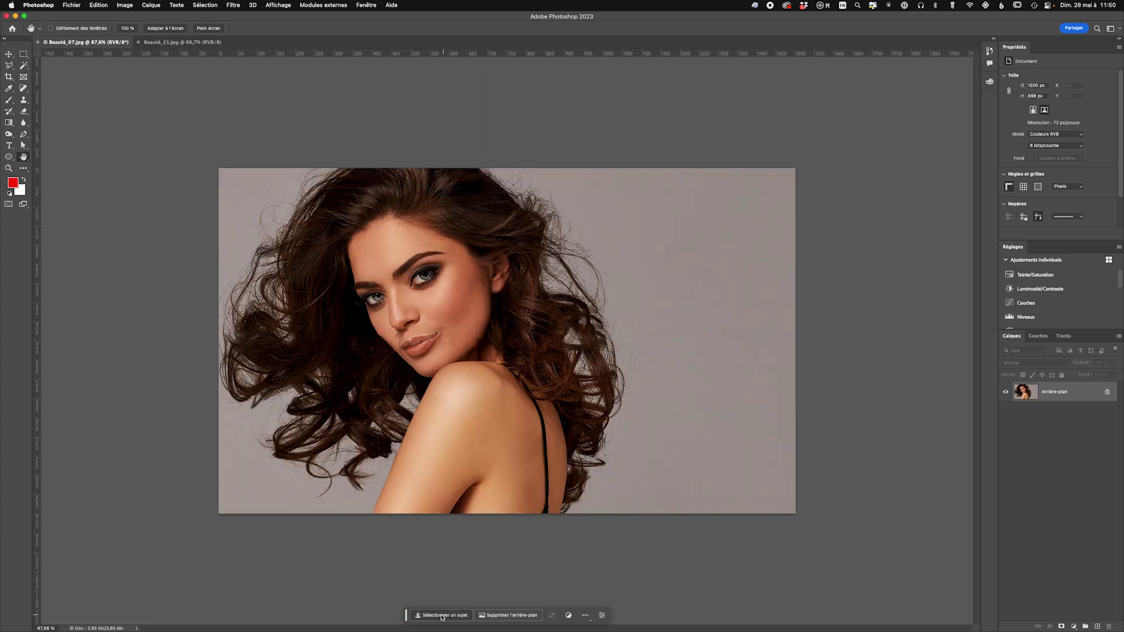
{"action": "left_click_drag", "start_coordinate": [406, 616], "coordinate": [424, 531]}
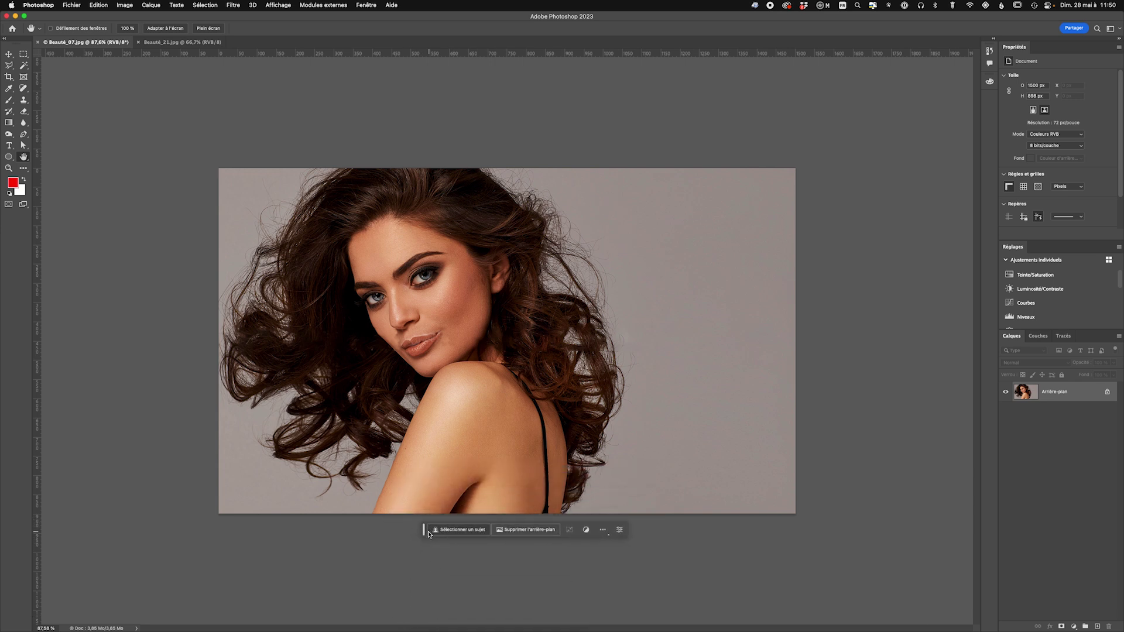
{"action": "left_click_drag", "start_coordinate": [424, 529], "coordinate": [405, 130]}
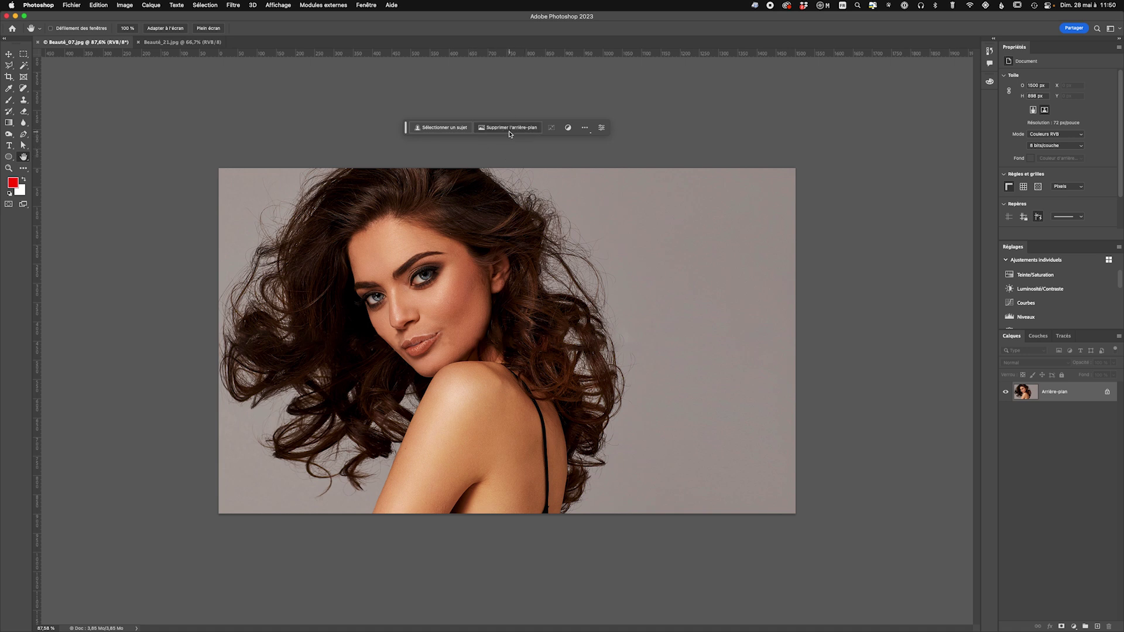
{"action": "left_click", "coordinate": [511, 130]}
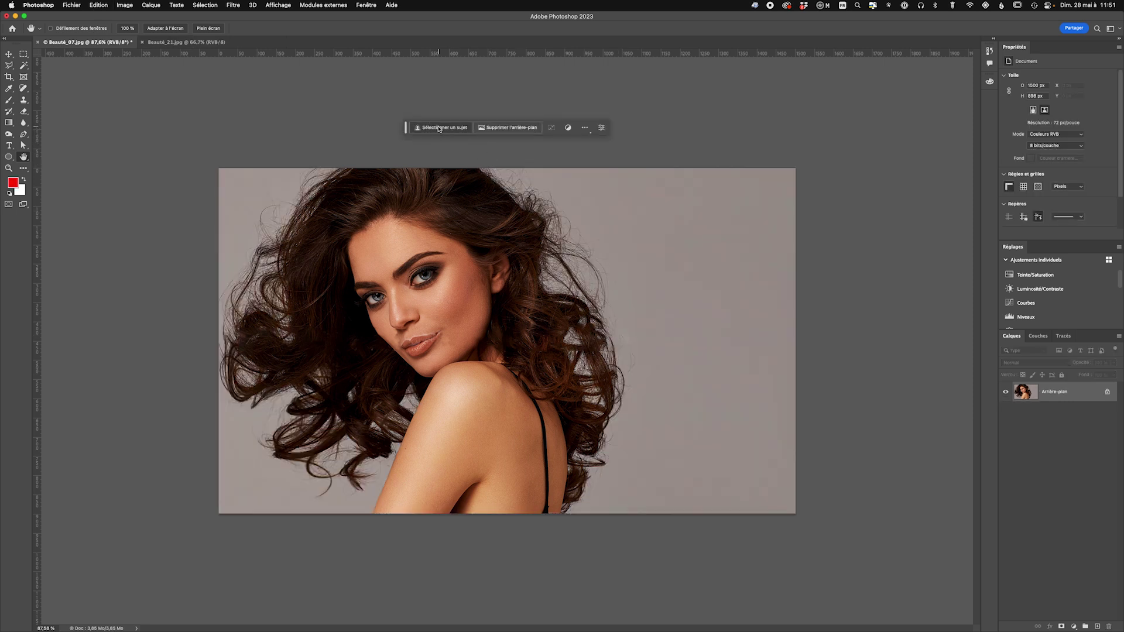
Select the woman with Sélectionner un sujet and keep the task bar above the photo.
{"action": "left_click", "coordinate": [438, 130]}
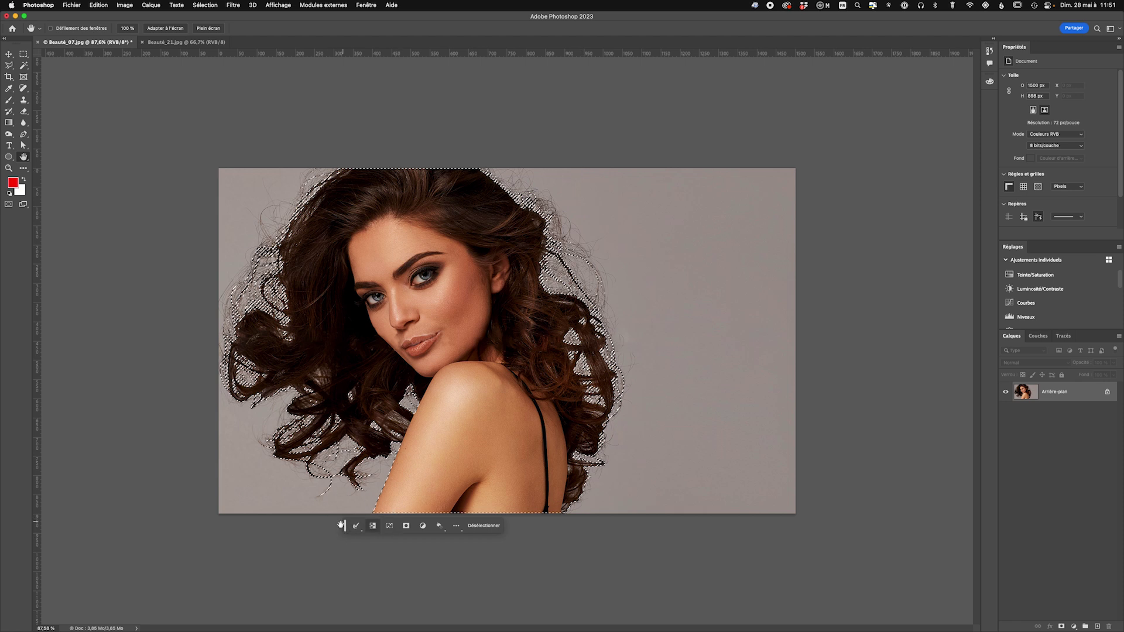
{"action": "left_click_drag", "start_coordinate": [341, 525], "coordinate": [458, 122]}
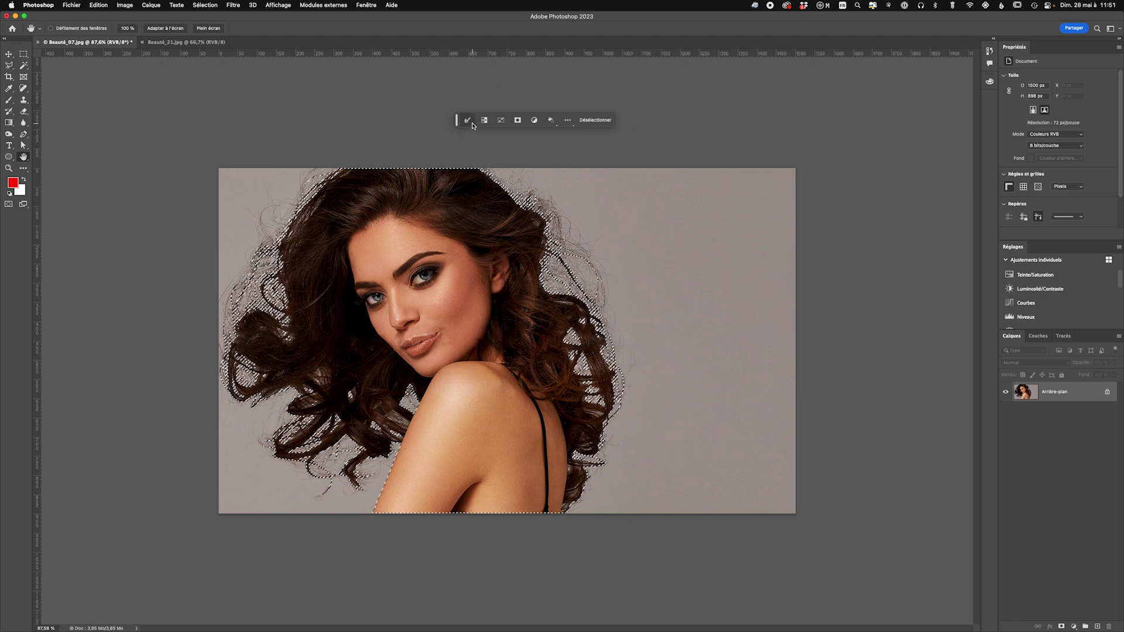
{"action": "left_click", "coordinate": [468, 121]}
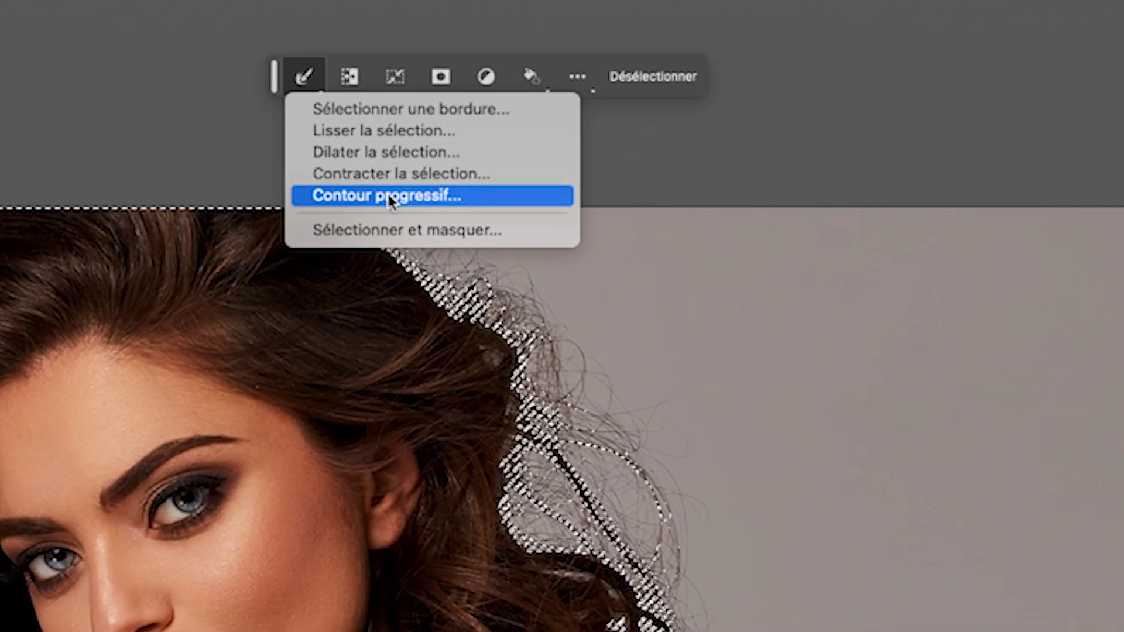
{"action": "left_click", "coordinate": [352, 193]}
Browse the Sélection menu commands and the task bar's modify-selection options.
{"action": "left_click", "coordinate": [205, 4]}
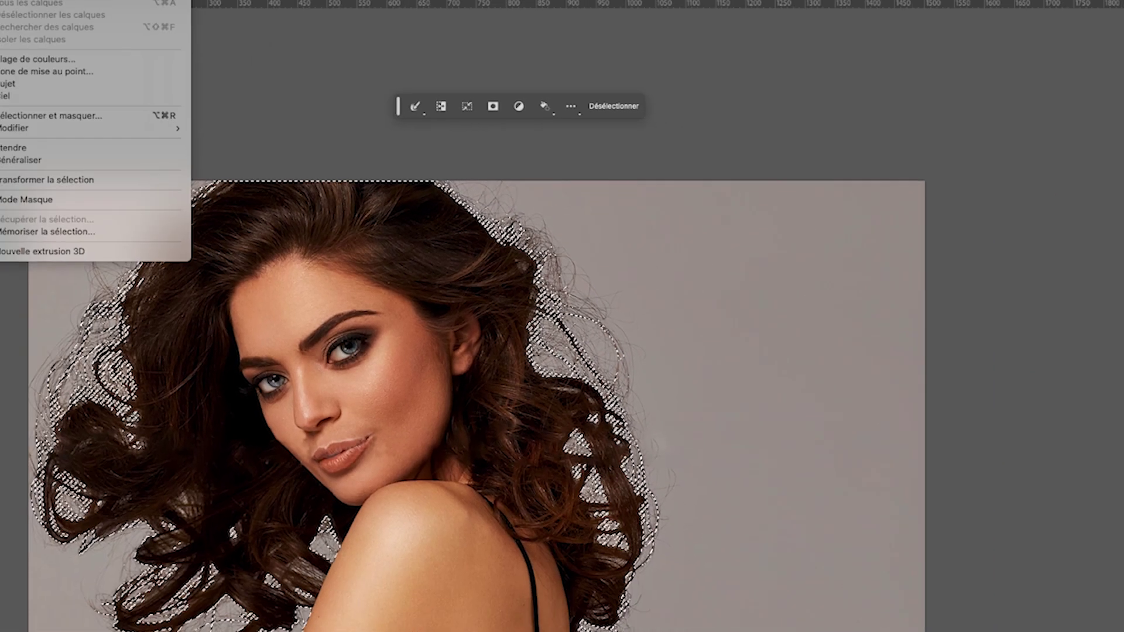
{"action": "mouse_move", "coordinate": [207, 134]}
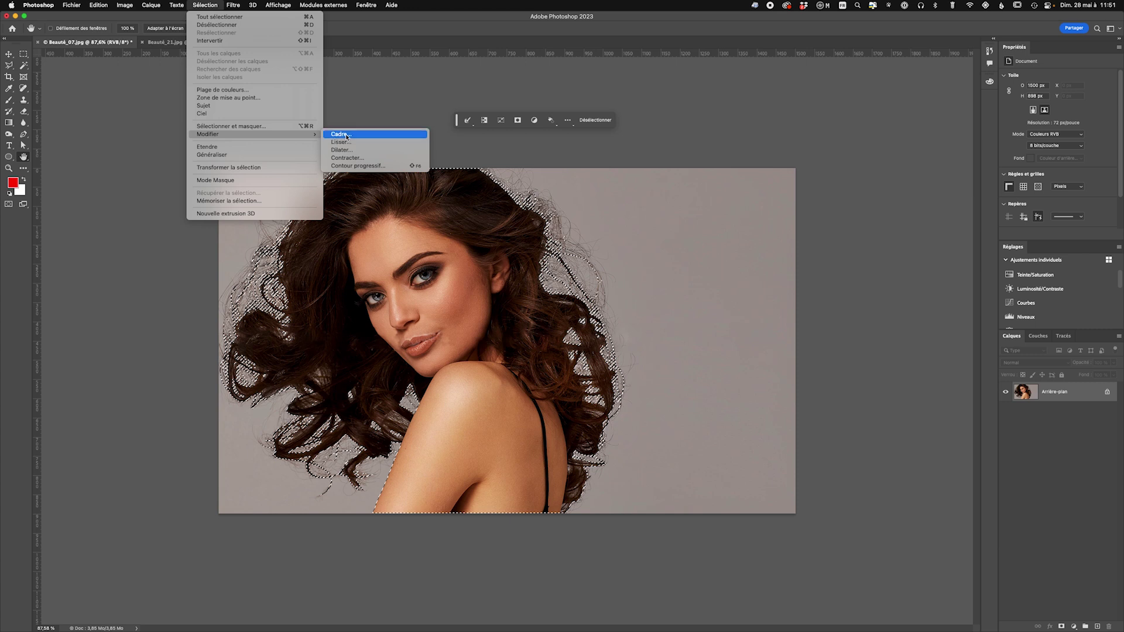
{"action": "left_click", "coordinate": [447, 111]}
{"action": "left_click", "coordinate": [468, 120]}
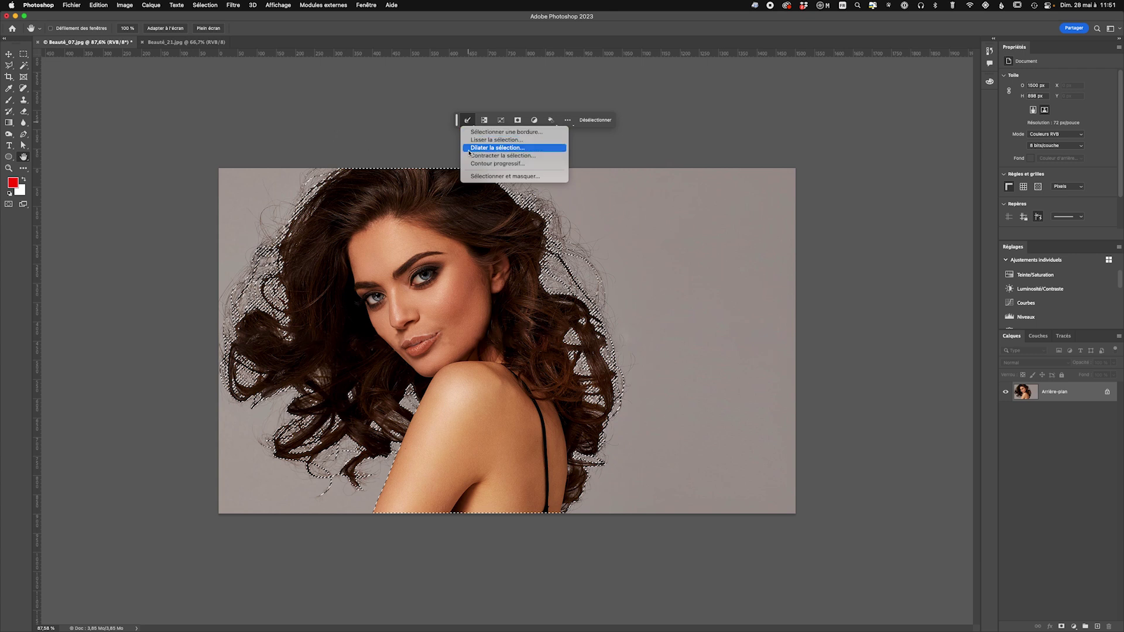
{"action": "key", "text": "Escape"}
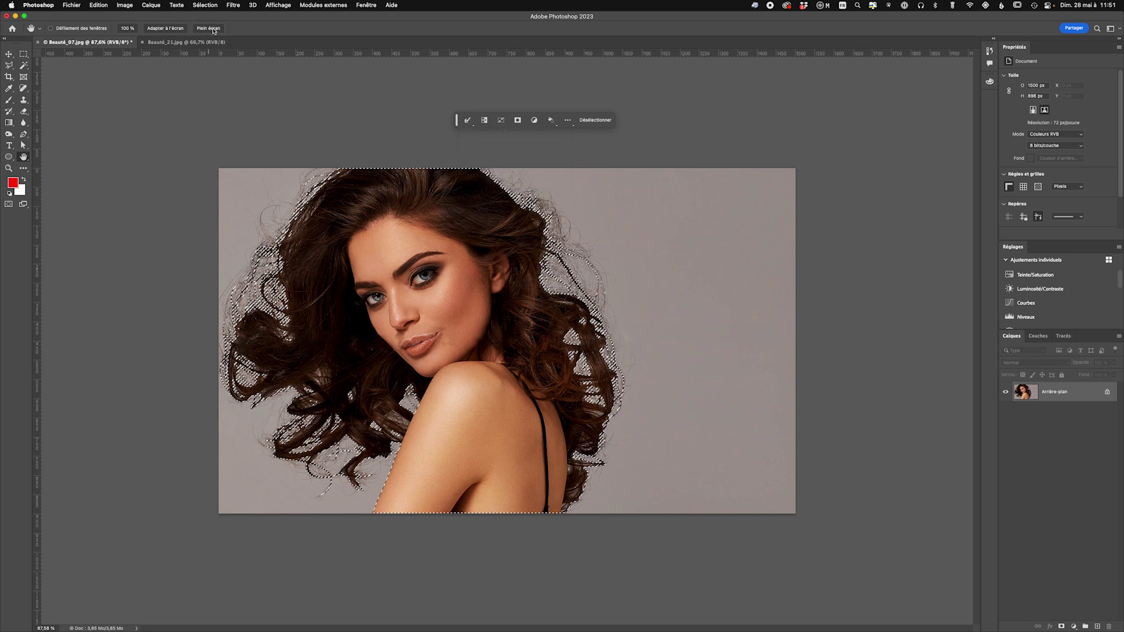
{"action": "left_click", "coordinate": [469, 121]}
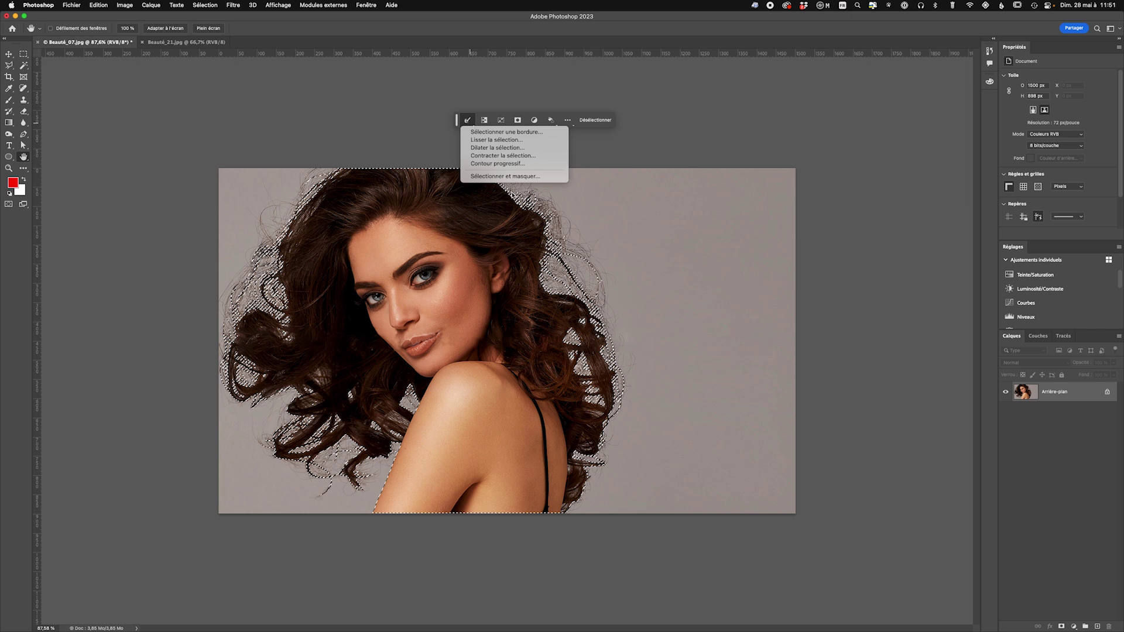
In Sélectionner et masquer, view Sur blanc, tick Décontamin. couleurs, and output to Nouveau calque avec masque de fusion.
{"action": "left_click", "coordinate": [491, 176]}
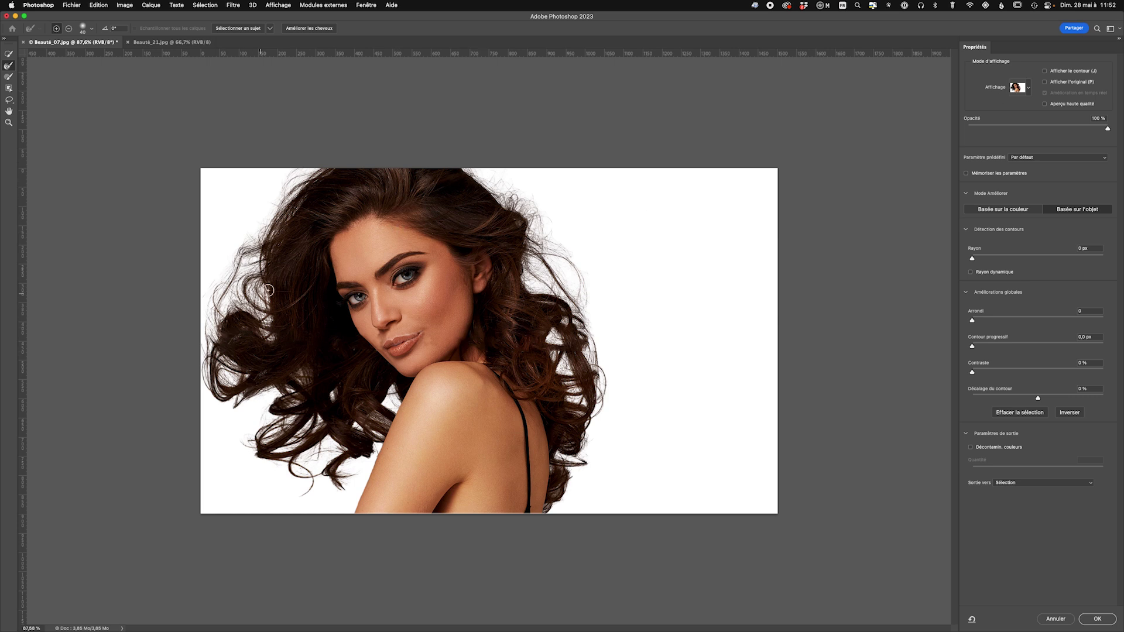
{"action": "left_click", "coordinate": [1018, 90]}
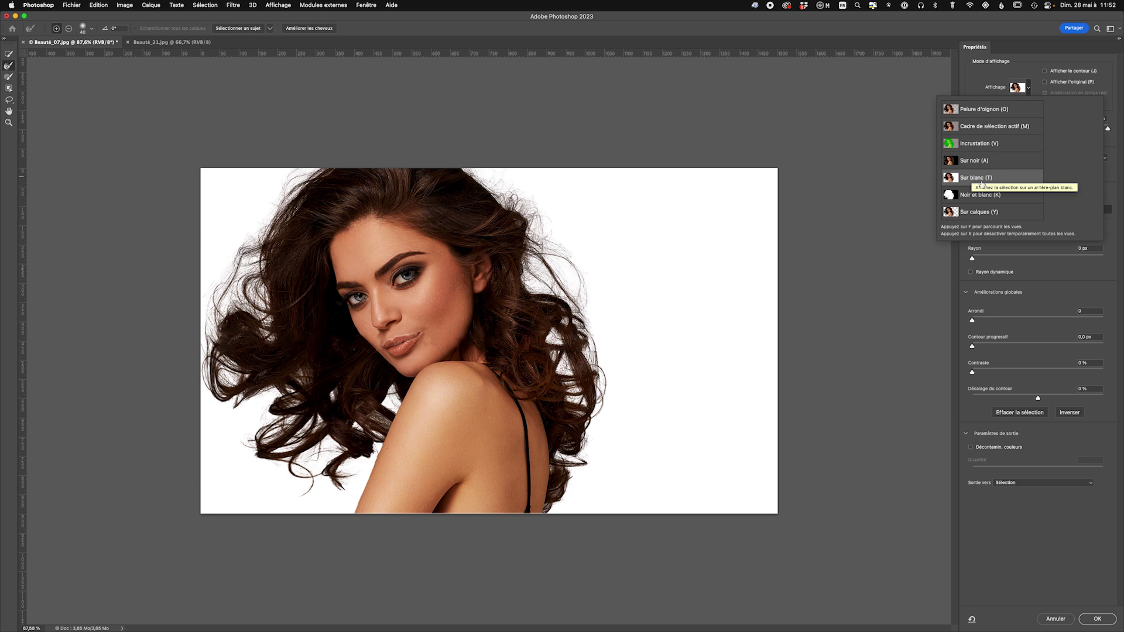
{"action": "left_click", "coordinate": [973, 450]}
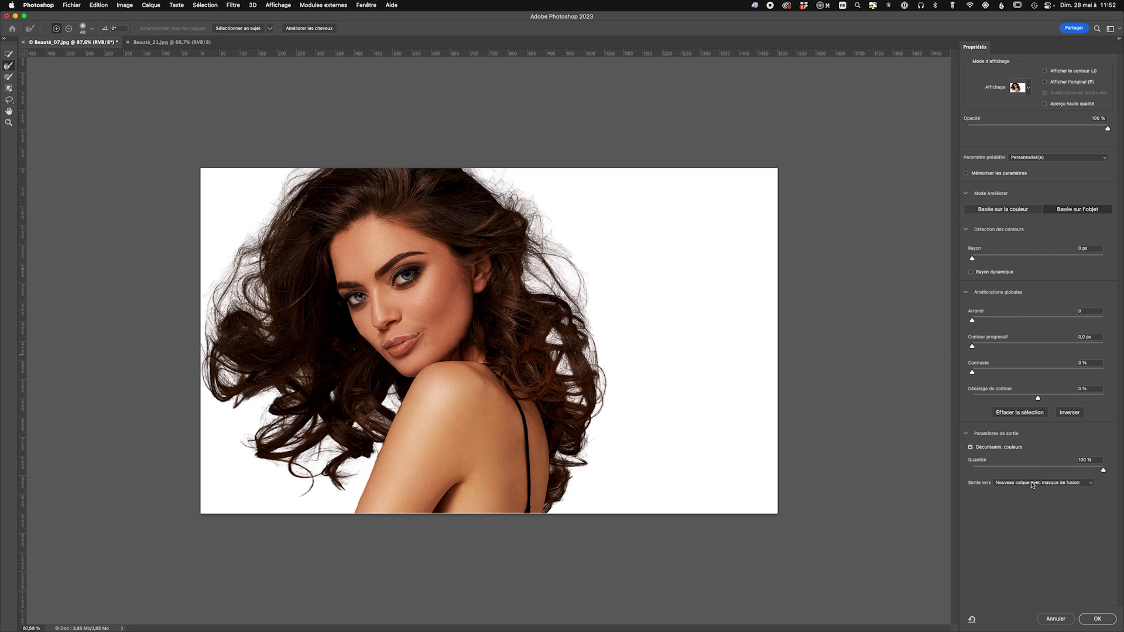
{"action": "left_click", "coordinate": [1106, 621]}
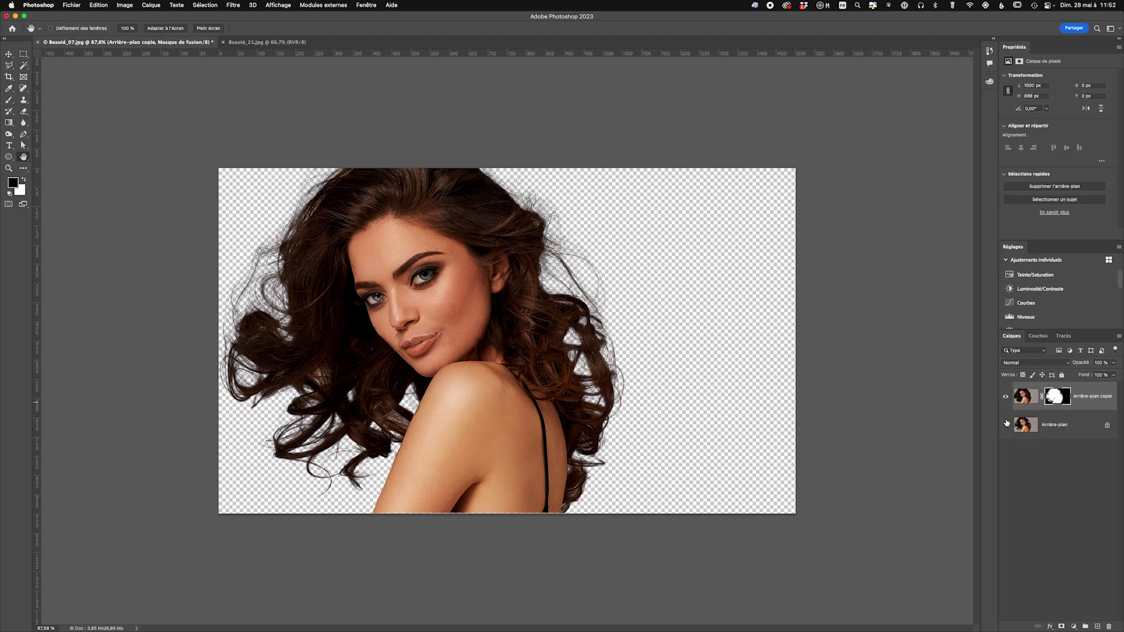
Toggle the cut-out and background layers' visibility to compare the hair edges.
{"action": "left_click", "coordinate": [1007, 424]}
{"action": "left_click", "coordinate": [1006, 397]}
{"action": "left_click", "coordinate": [1006, 397]}
{"action": "left_click", "coordinate": [1005, 397]}
{"action": "left_click", "coordinate": [1006, 425]}
{"action": "left_click", "coordinate": [1005, 397]}
{"action": "left_click", "coordinate": [1007, 397]}
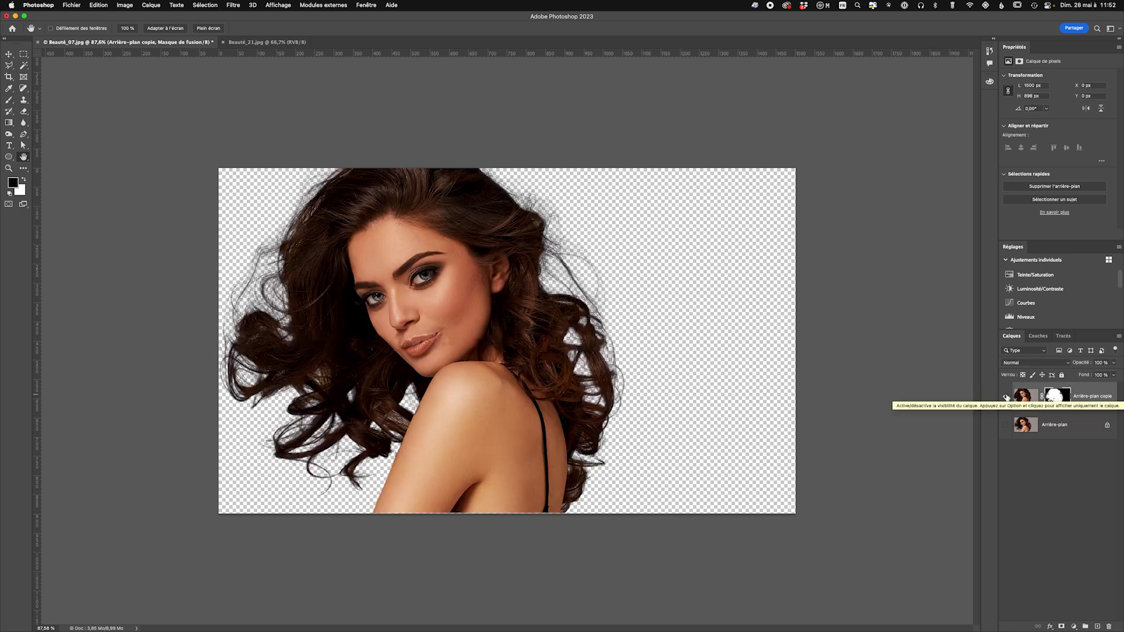
Revert to the original Beauté_07.jpg snapshot in the Historique panel.
{"action": "left_click", "coordinate": [990, 52]}
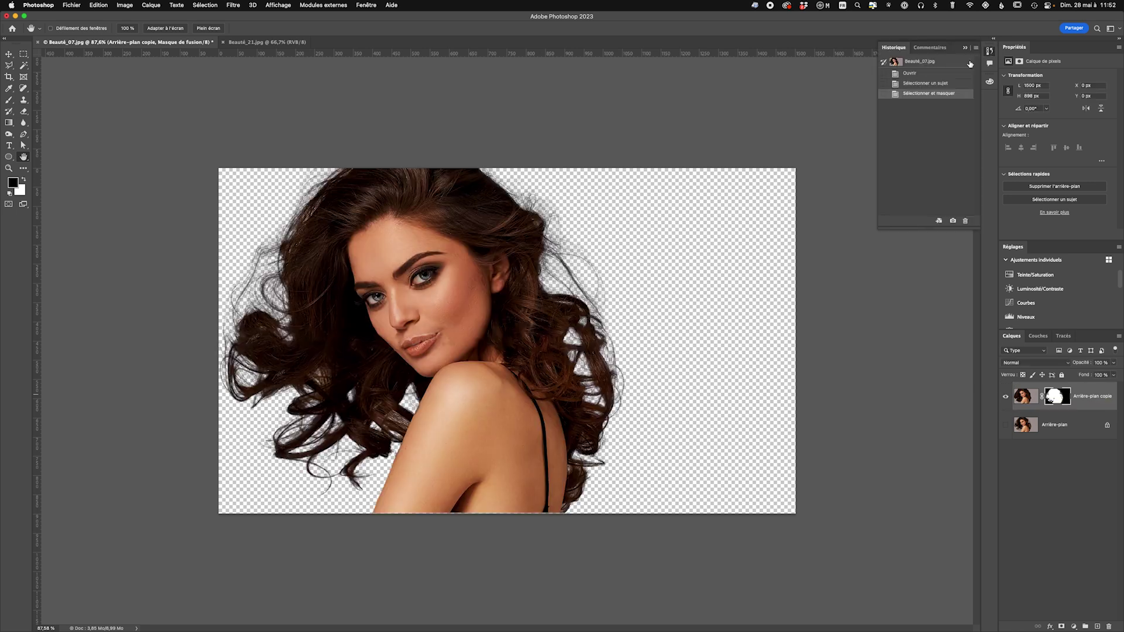
{"action": "left_click", "coordinate": [917, 64]}
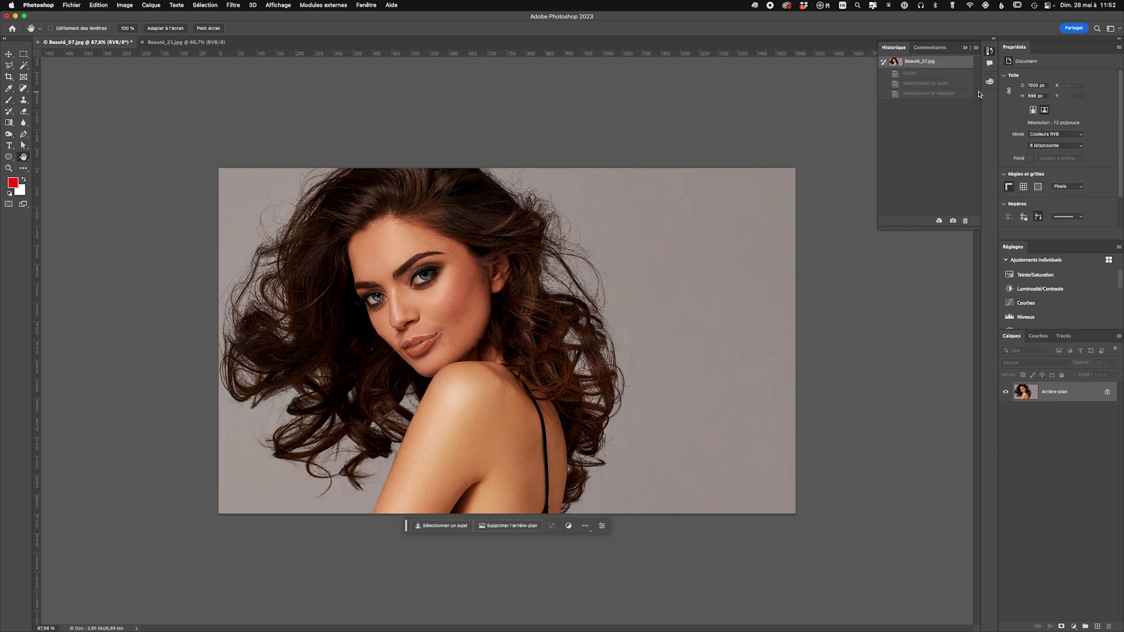
{"action": "left_click", "coordinate": [965, 48]}
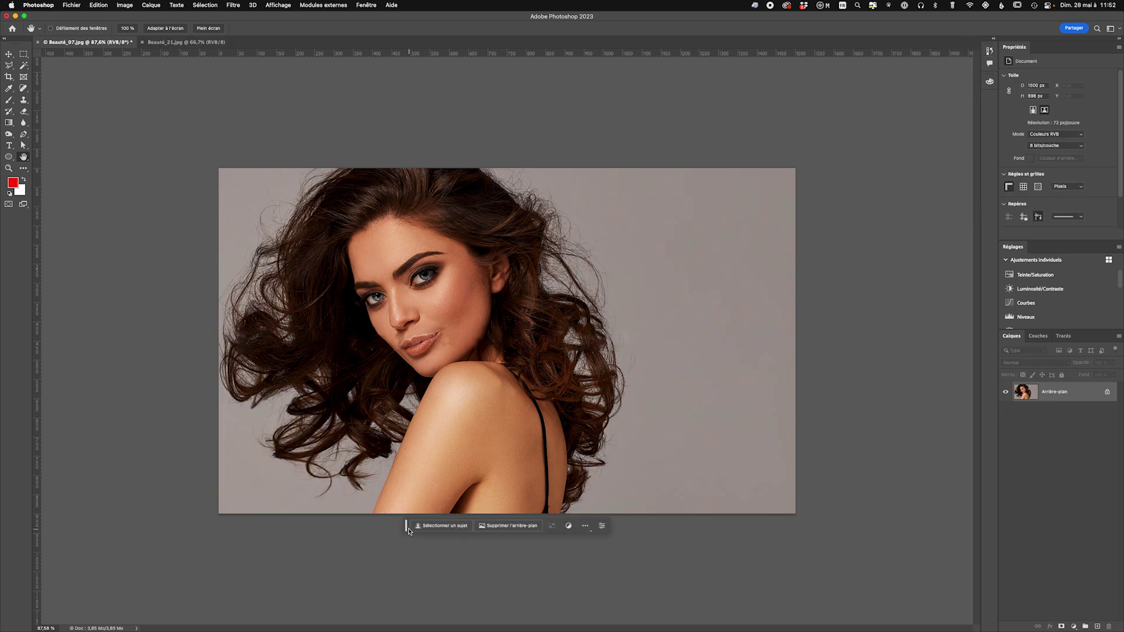
Select the woman with Select Subject, then invert the selection to take the grey background.
{"action": "left_click_drag", "start_coordinate": [408, 530], "coordinate": [416, 147]}
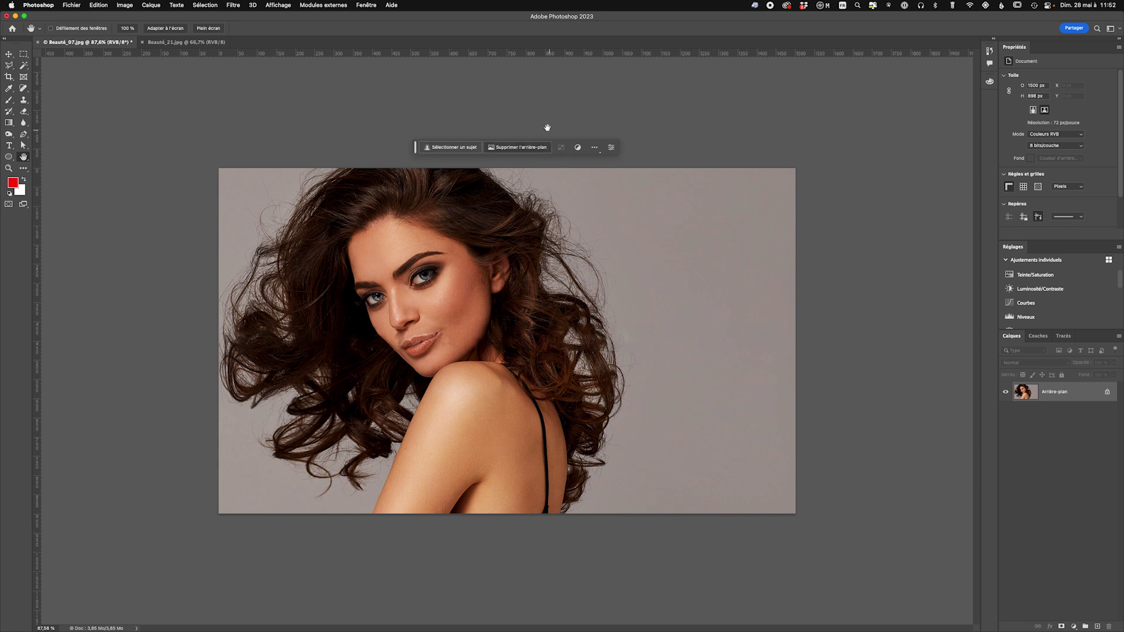
{"action": "left_click", "coordinate": [462, 151]}
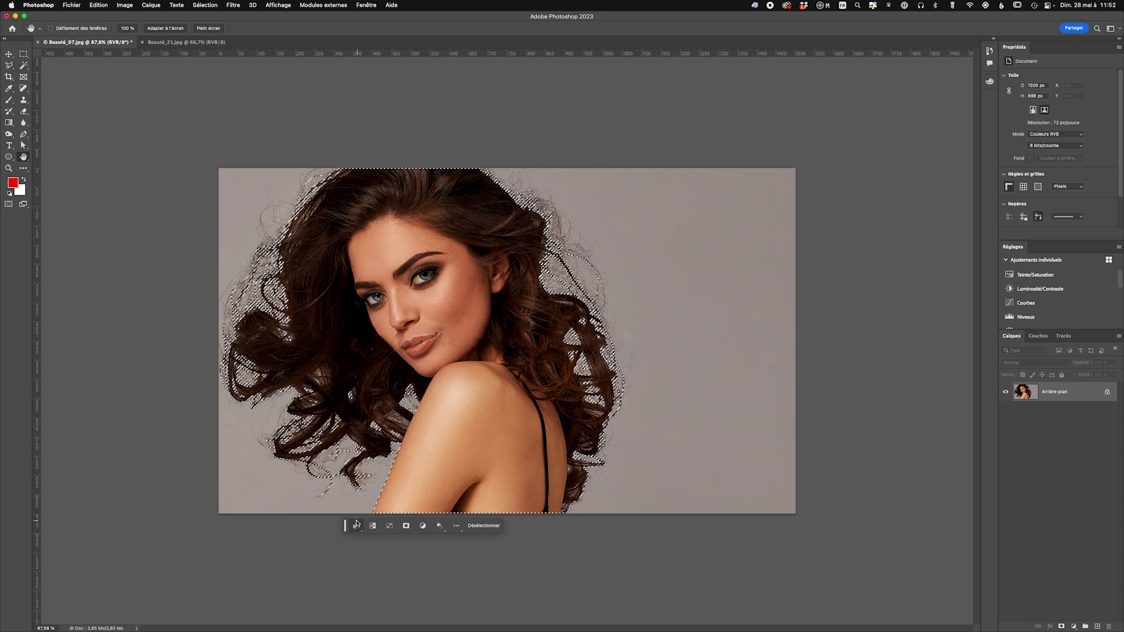
{"action": "mouse_move", "coordinate": [345, 526]}
{"action": "left_mouse_down"}
{"action": "mouse_move", "coordinate": [433, 368]}
{"action": "mouse_move", "coordinate": [458, 126]}
{"action": "left_mouse_up"}
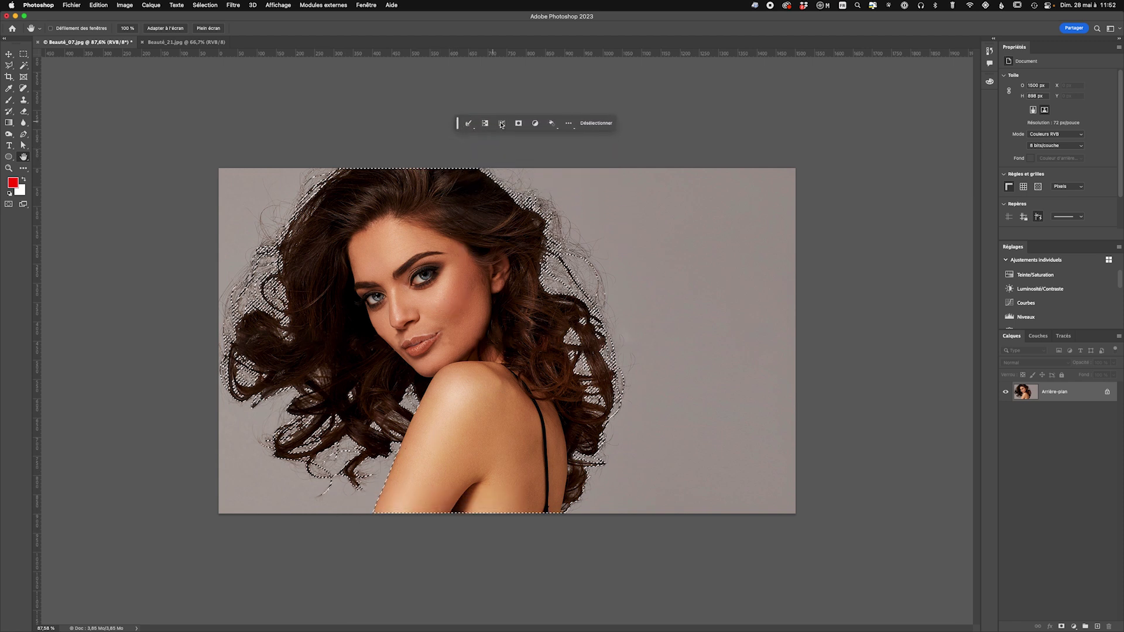
{"action": "left_click", "coordinate": [486, 124]}
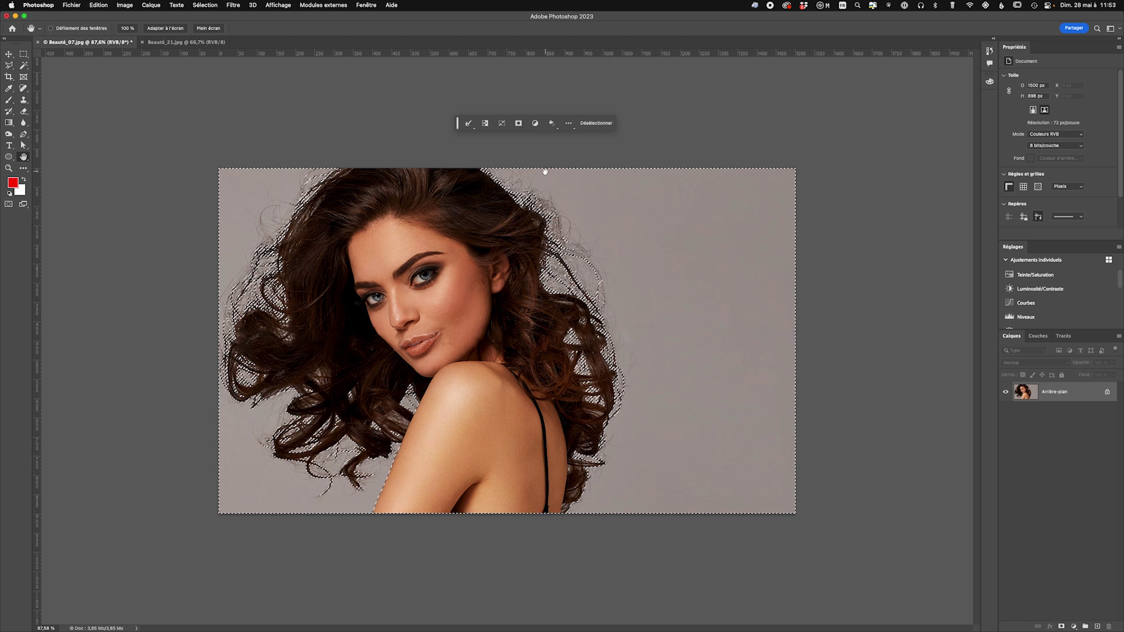
{"action": "left_click", "coordinate": [486, 124]}
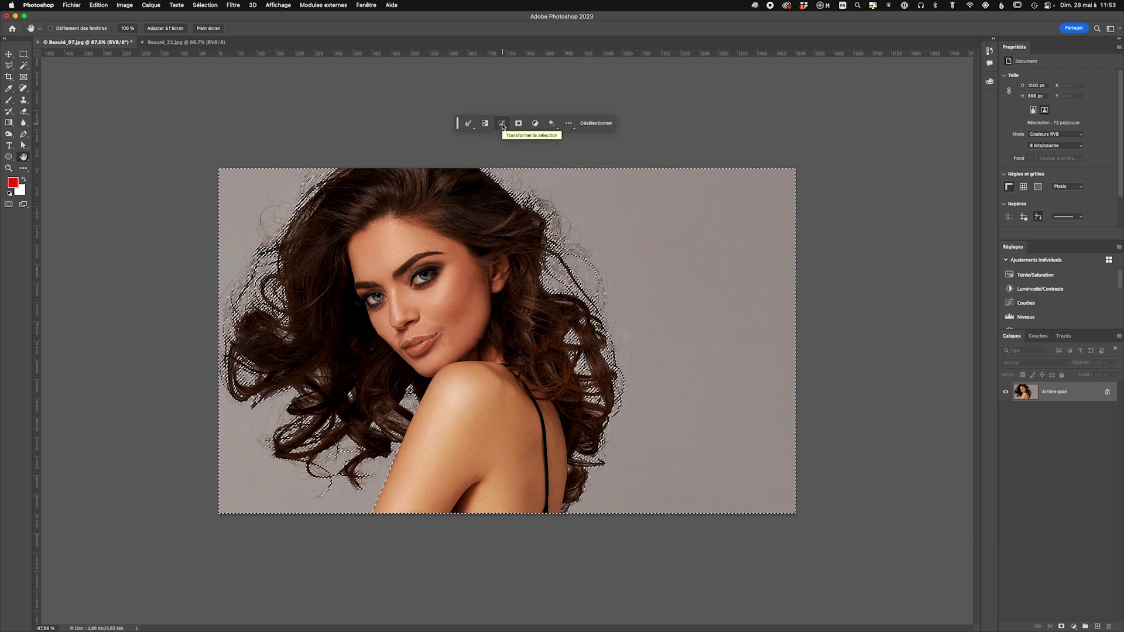
{"action": "left_click", "coordinate": [502, 124]}
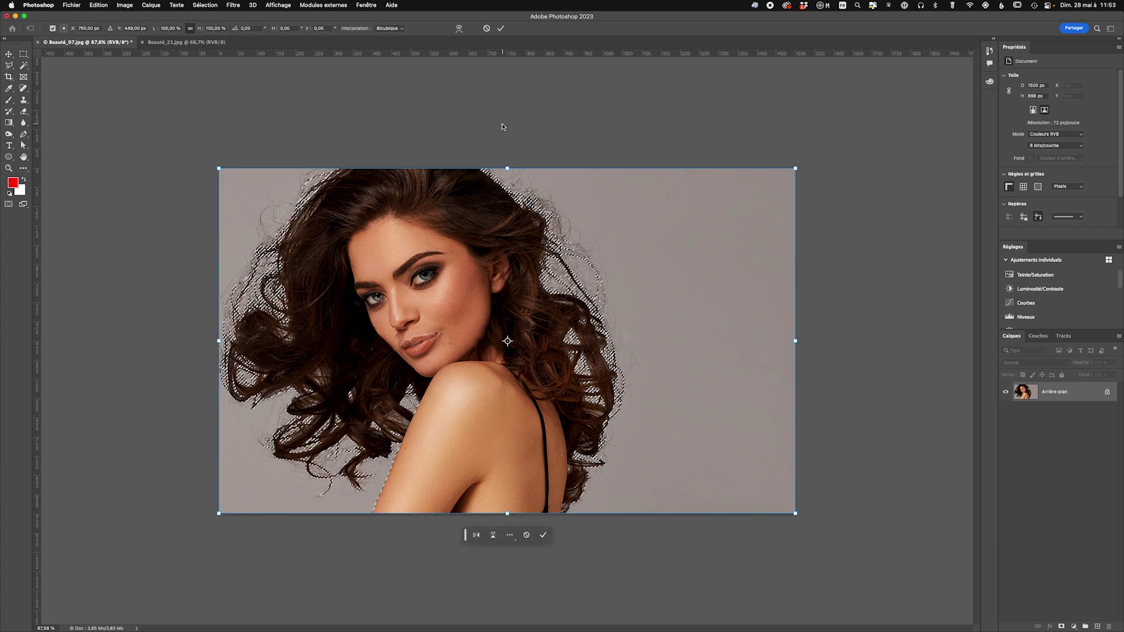
{"action": "left_click", "coordinate": [207, 6]}
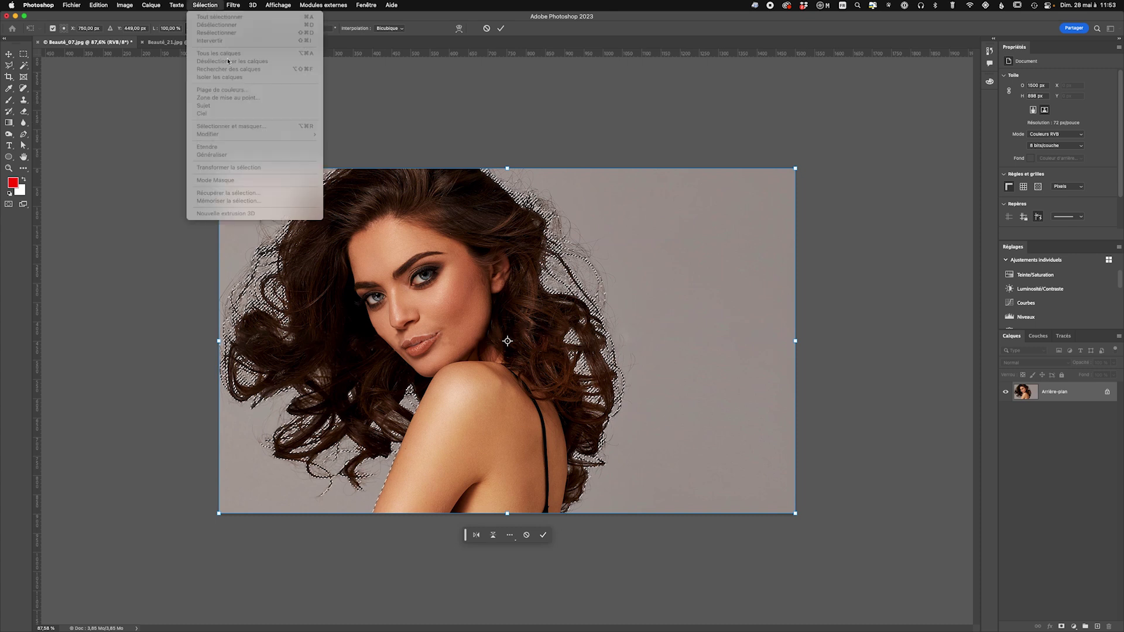
{"action": "left_click", "coordinate": [326, 144]}
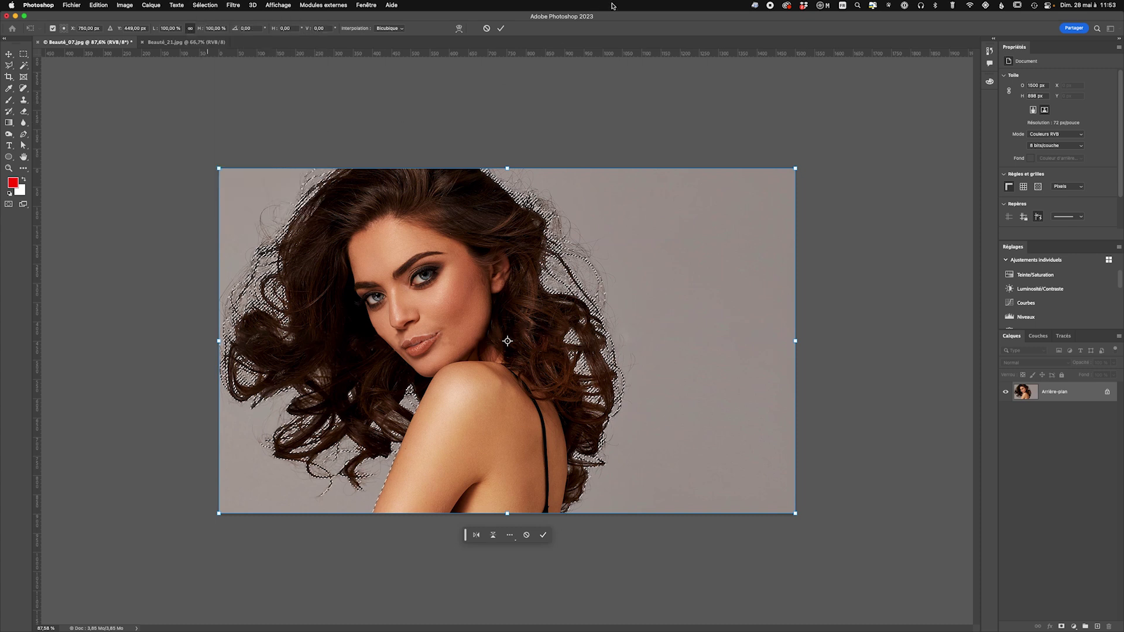
{"action": "mouse_move", "coordinate": [488, 256]}
{"action": "left_mouse_down"}
{"action": "mouse_move", "coordinate": [619, 300]}
{"action": "mouse_move", "coordinate": [517, 288]}
{"action": "left_mouse_up"}
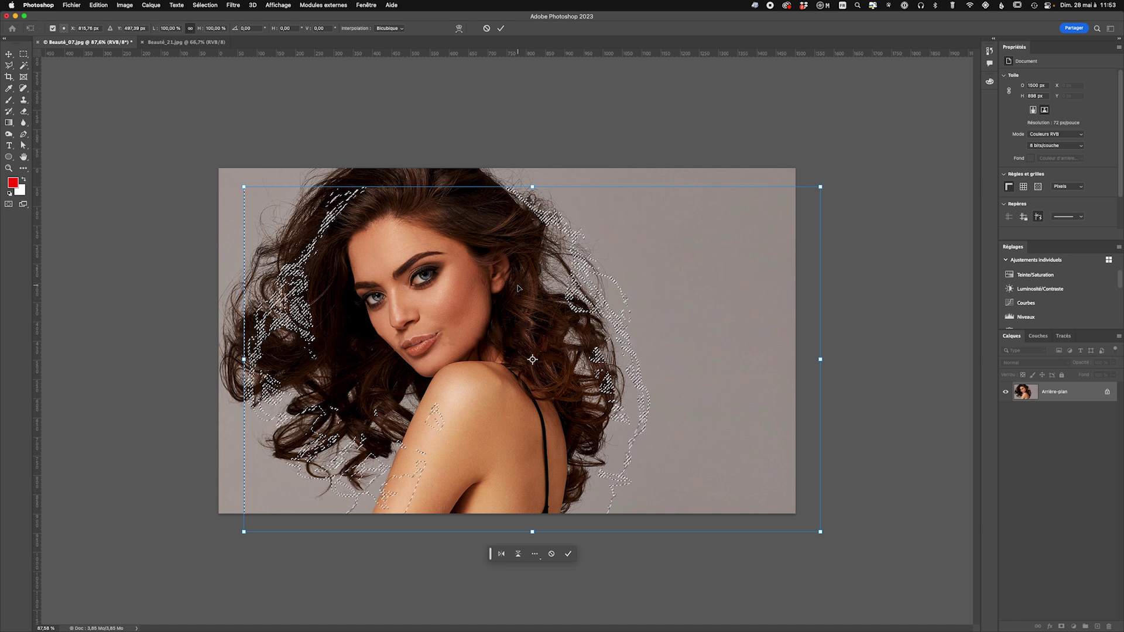
{"action": "left_click", "coordinate": [488, 29]}
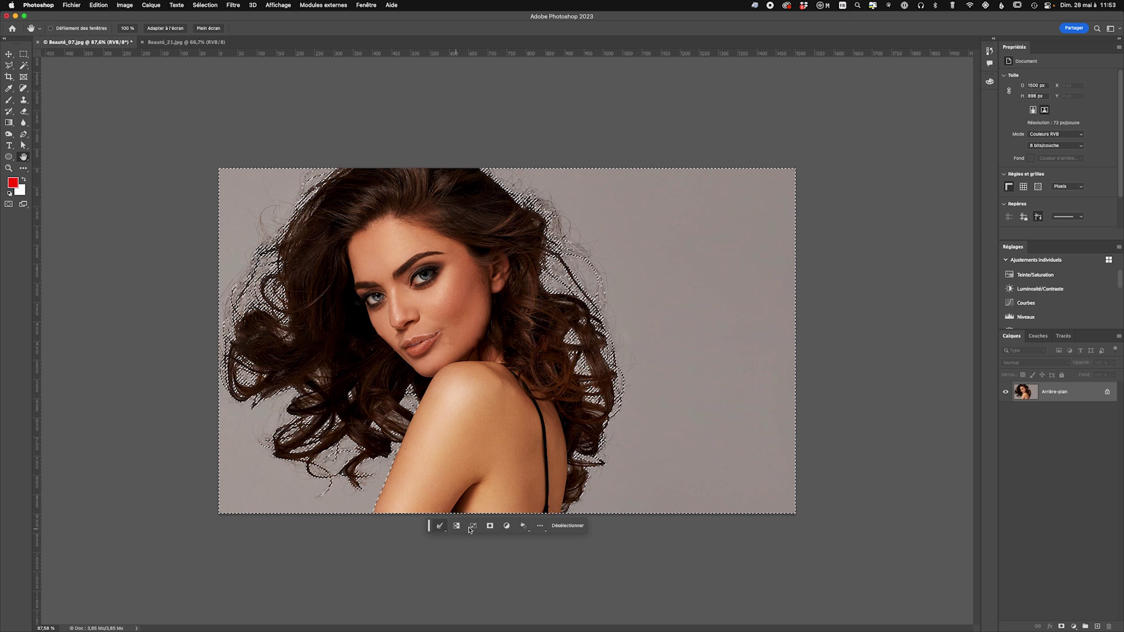
Deselect, select the woman with Select Subject, and browse the selection's extra options.
{"action": "left_click", "coordinate": [572, 527]}
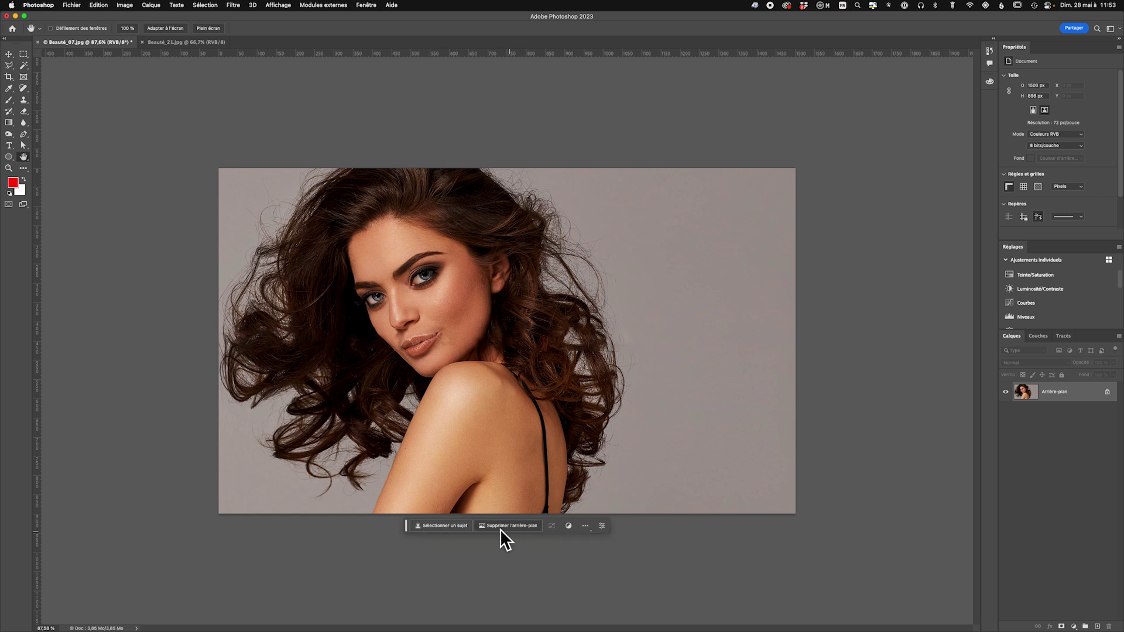
{"action": "mouse_move", "coordinate": [406, 534]}
{"action": "left_mouse_down"}
{"action": "mouse_move", "coordinate": [420, 444]}
{"action": "mouse_move", "coordinate": [423, 132]}
{"action": "left_mouse_up"}
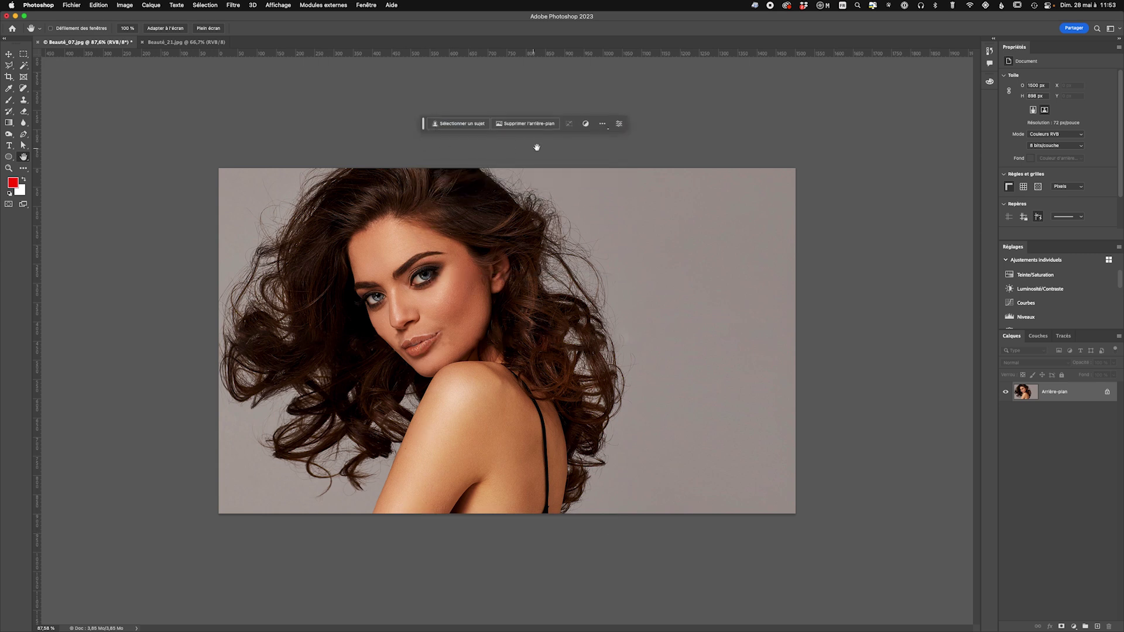
{"action": "left_click", "coordinate": [481, 126]}
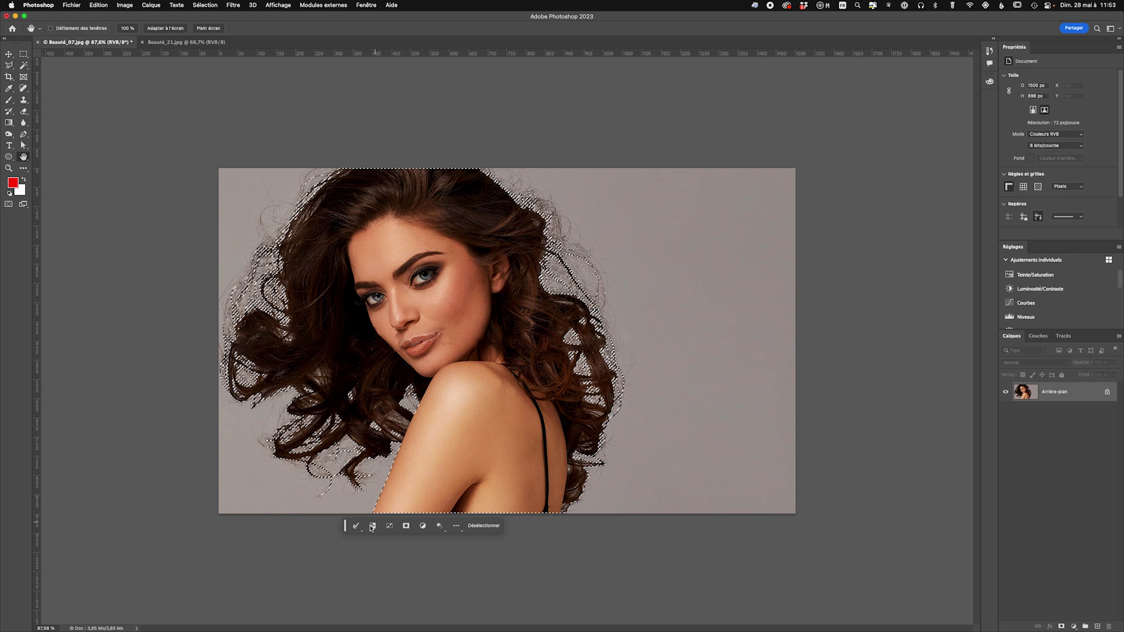
{"action": "left_click_drag", "start_coordinate": [345, 526], "coordinate": [432, 130]}
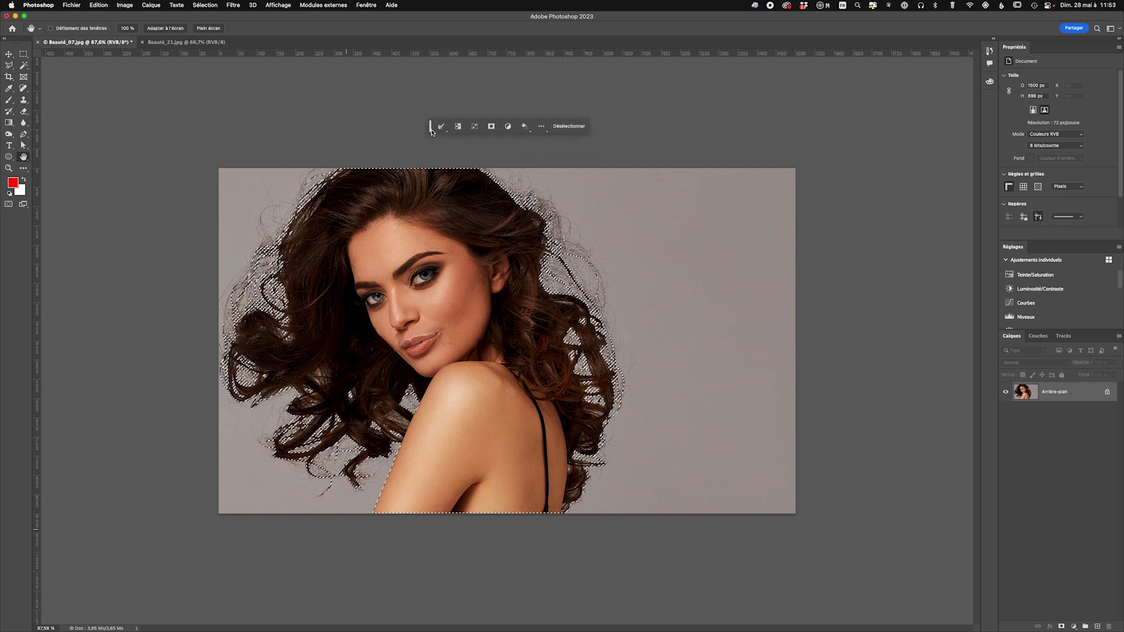
{"action": "left_click", "coordinate": [542, 126]}
{"action": "left_click", "coordinate": [565, 153]}
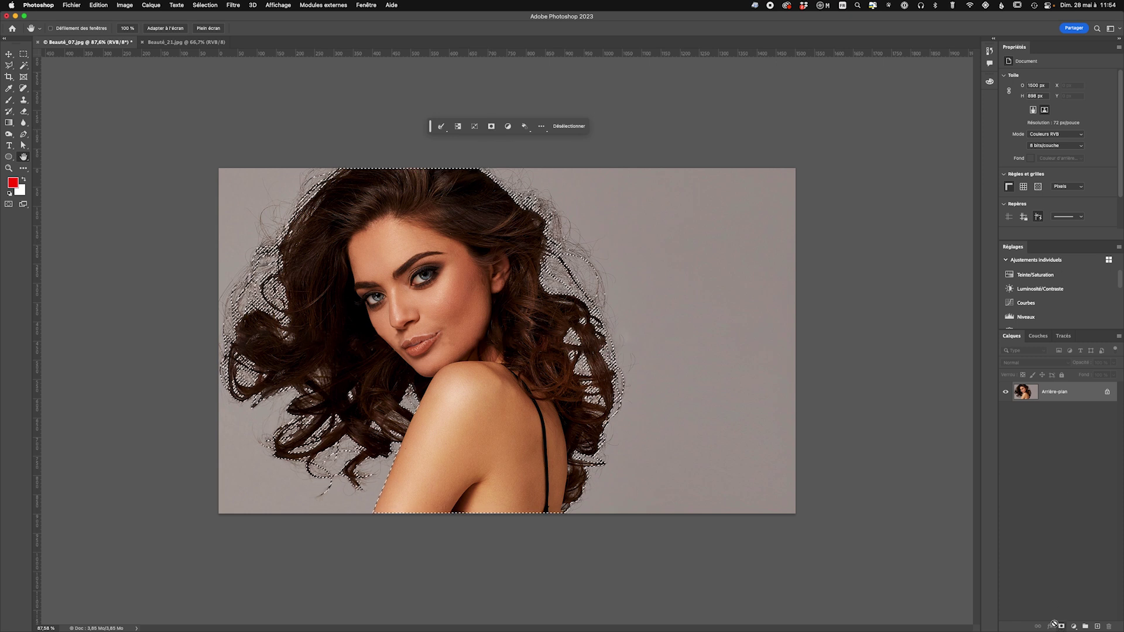
Mask out the background around the woman, then undo the mask.
{"action": "left_click", "coordinate": [491, 126]}
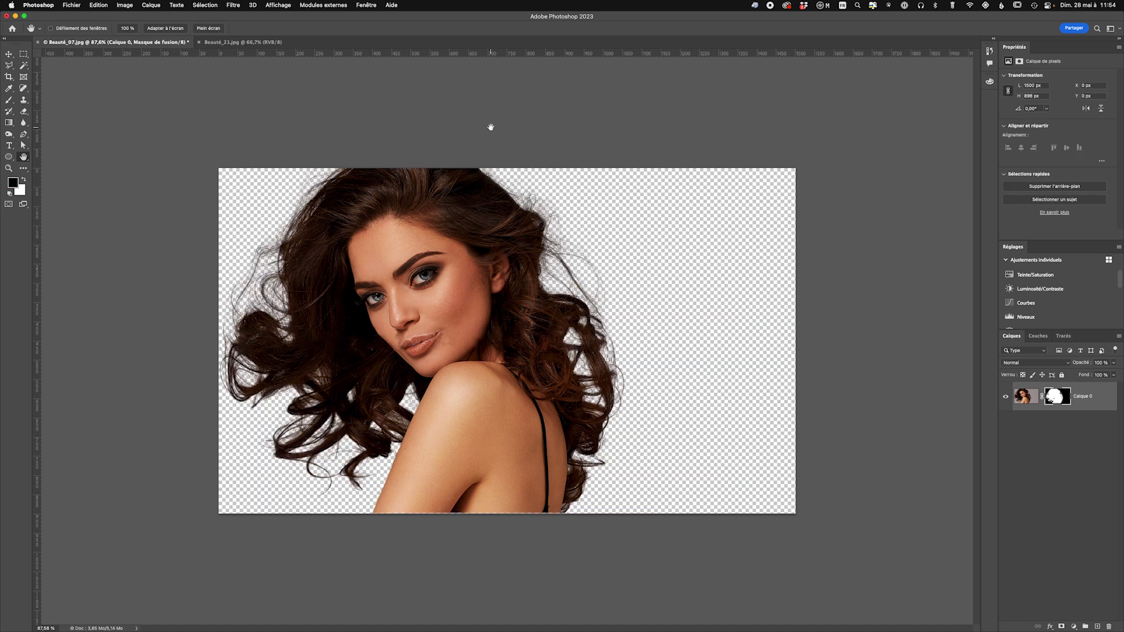
{"action": "key", "text": "ctrl+z"}
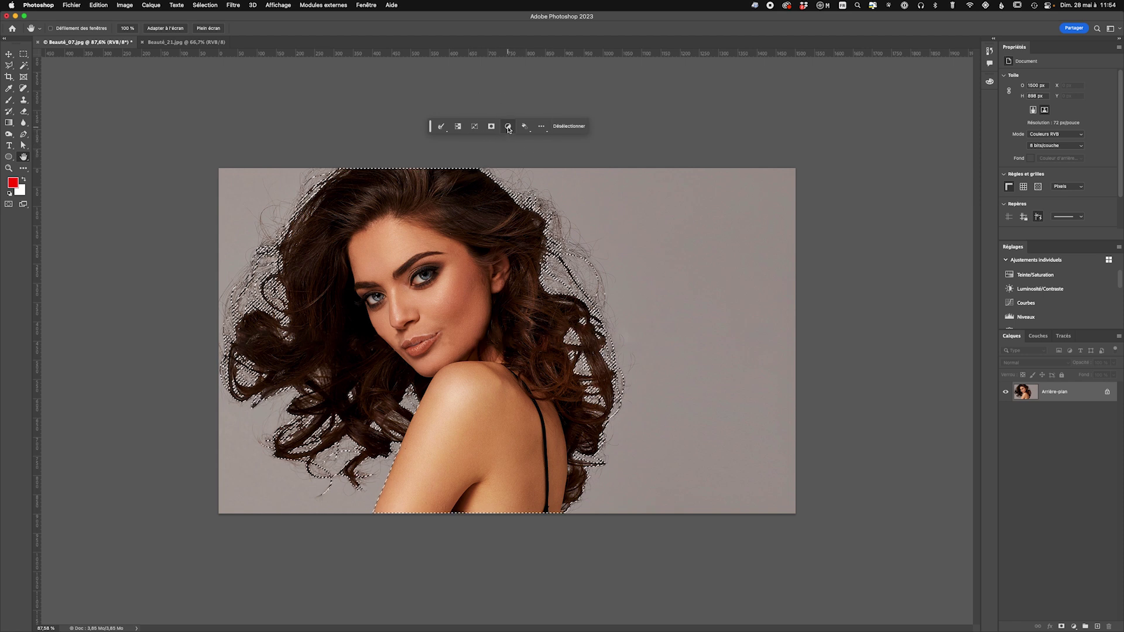
{"action": "left_click", "coordinate": [508, 128]}
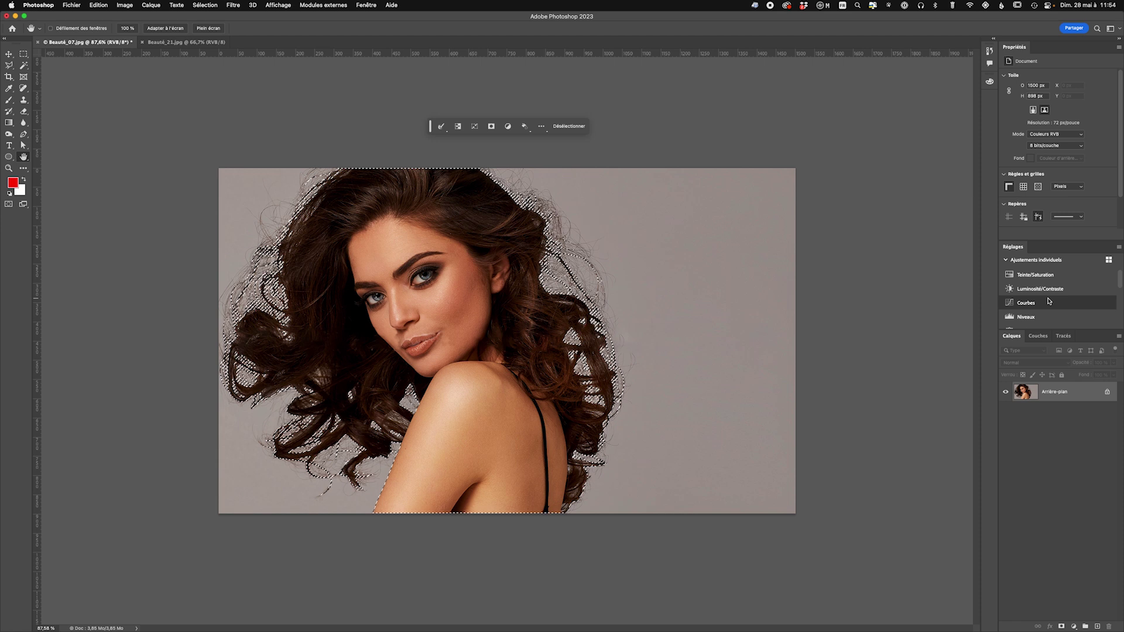
{"action": "left_click", "coordinate": [528, 129]}
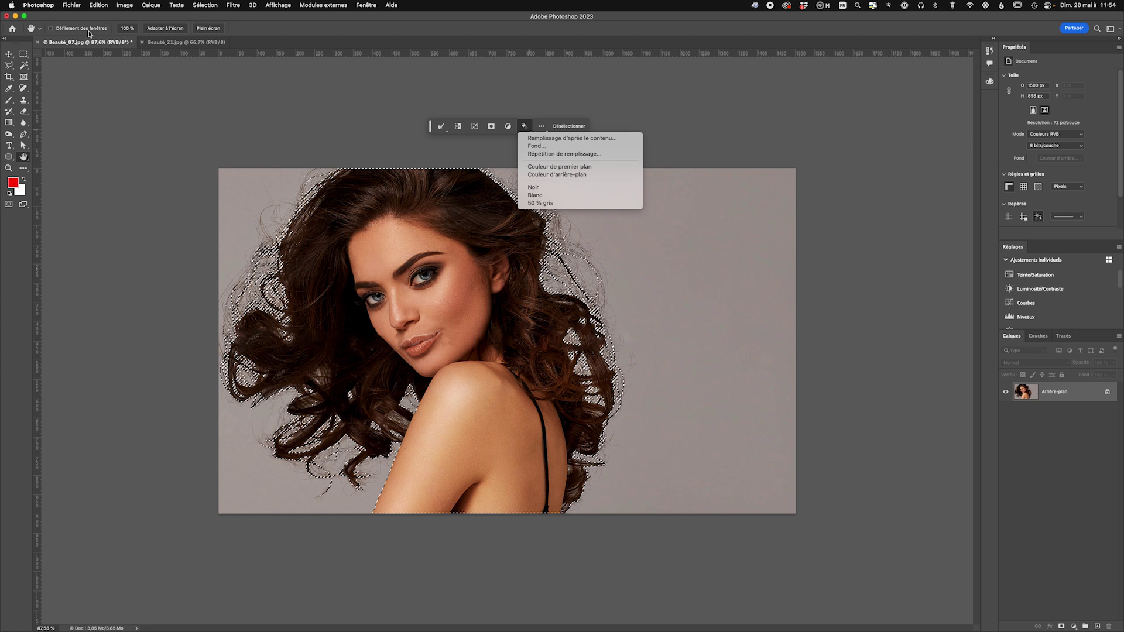
{"action": "left_click", "coordinate": [99, 7]}
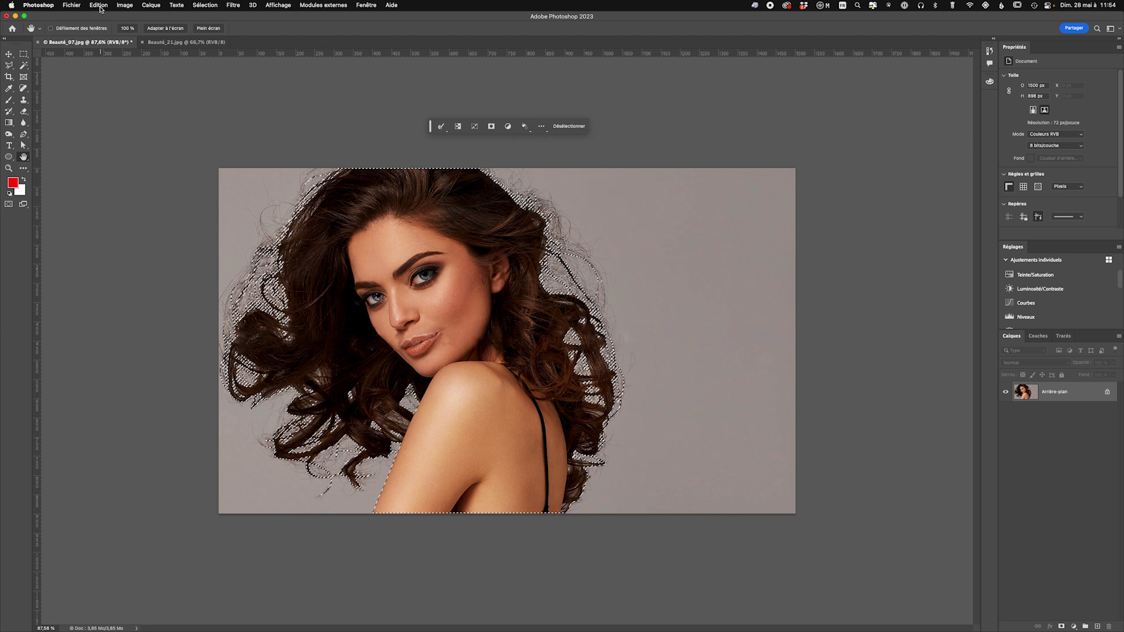
{"action": "left_click", "coordinate": [99, 6]}
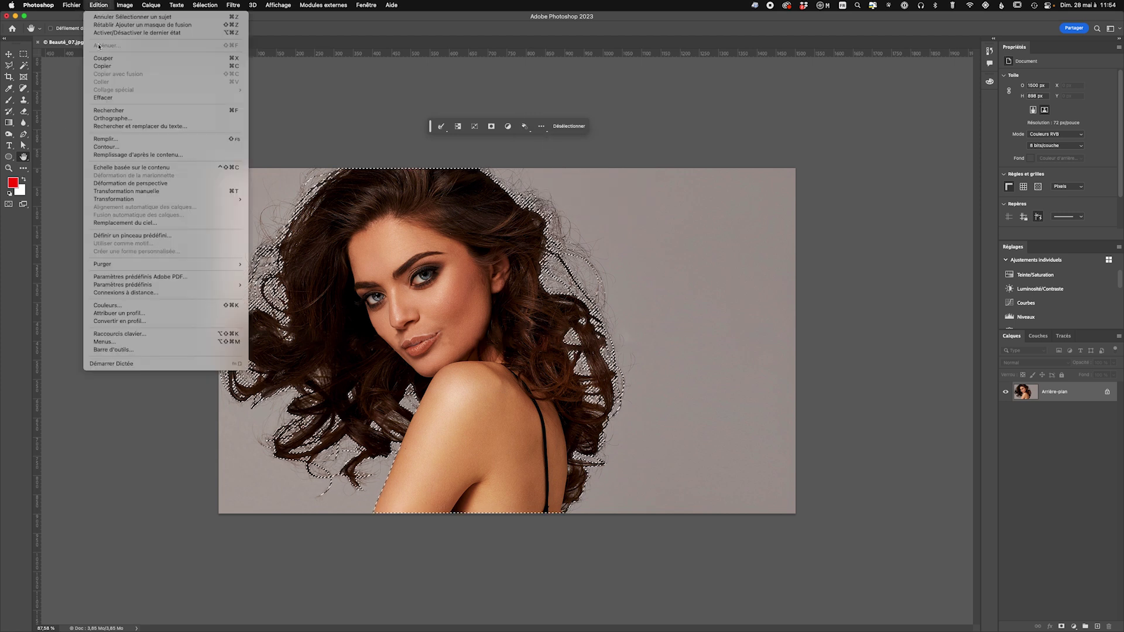
{"action": "left_click", "coordinate": [106, 139]}
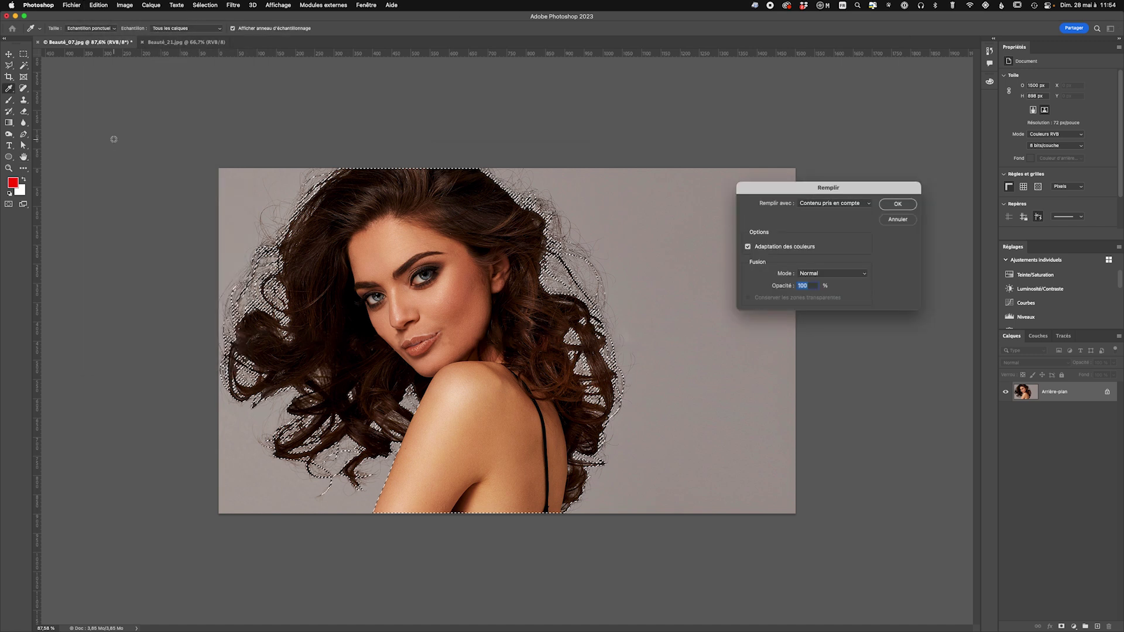
{"action": "left_click", "coordinate": [892, 205]}
{"action": "key", "text": "h"}
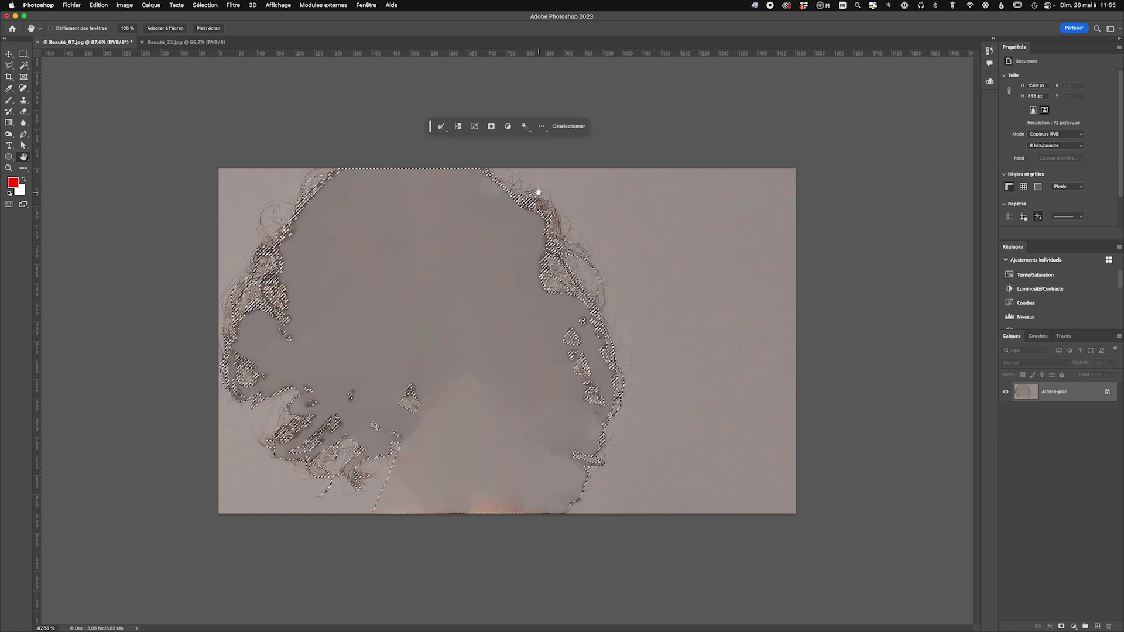
Undo the last fill, start a Content-Aware Fill, cancel it mid-process, and reopen the fill options.
{"action": "key", "text": "ctrl+z"}
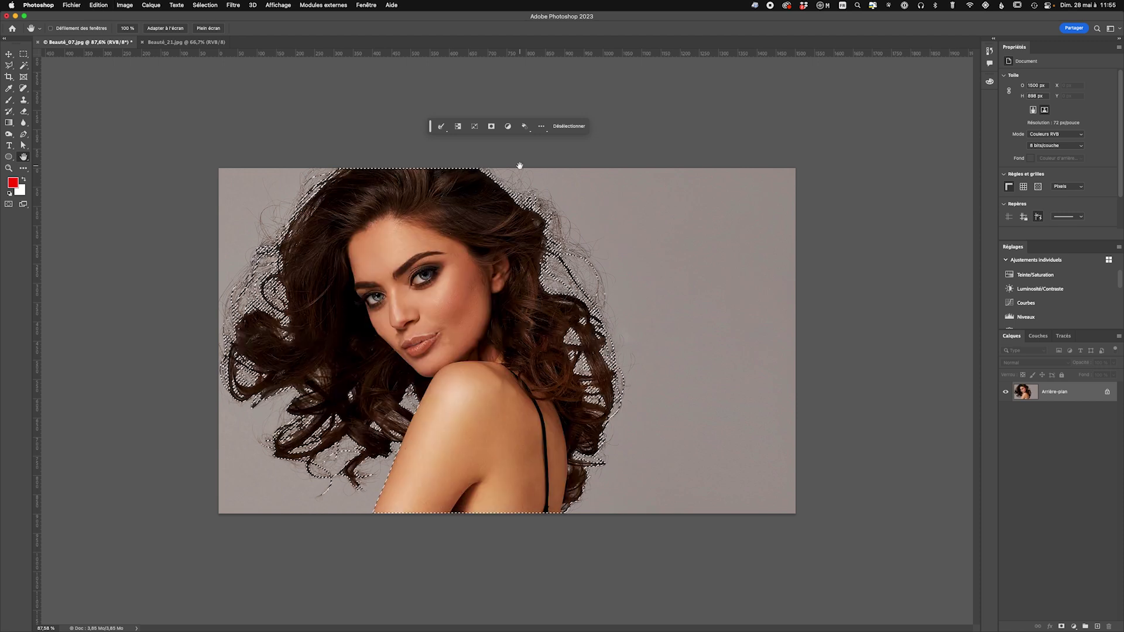
{"action": "left_click", "coordinate": [529, 132]}
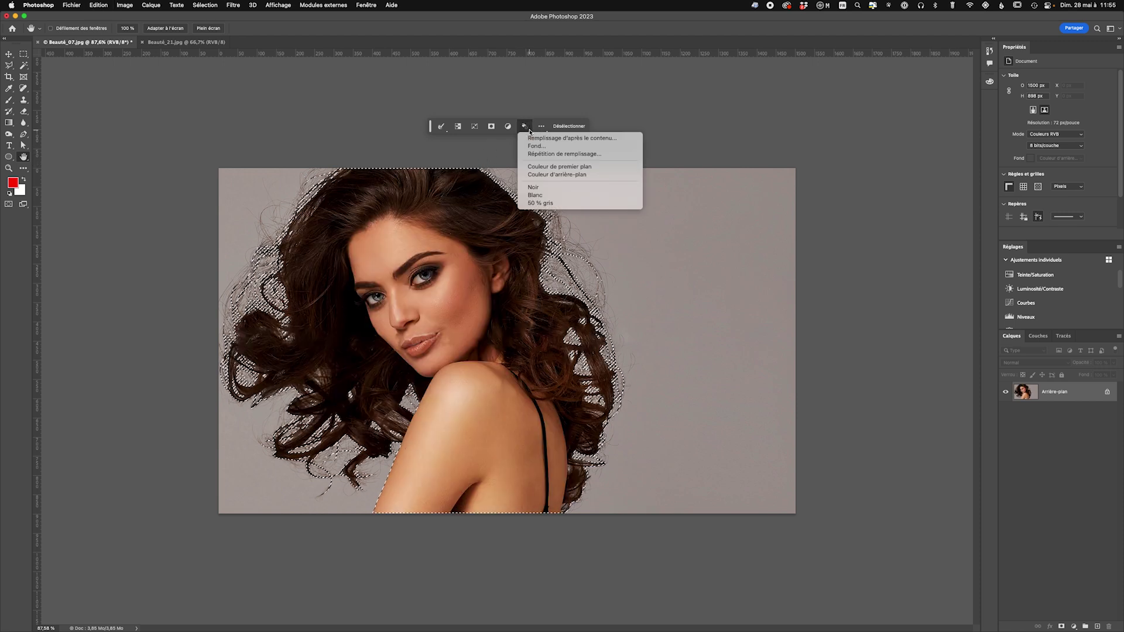
{"action": "left_click", "coordinate": [527, 138]}
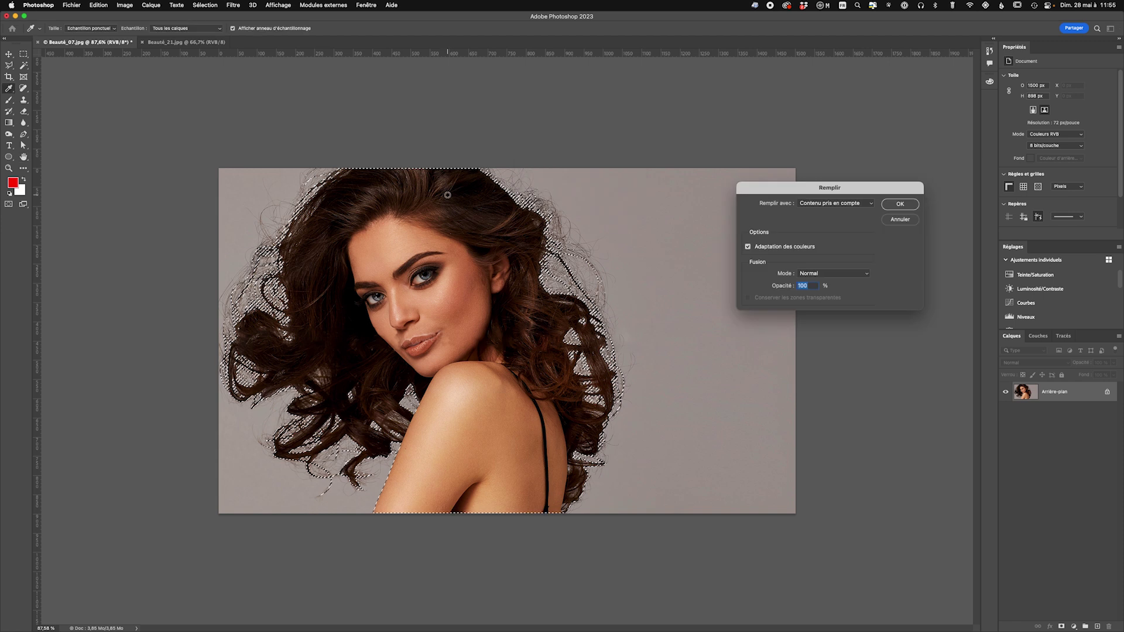
{"action": "left_click", "coordinate": [892, 205]}
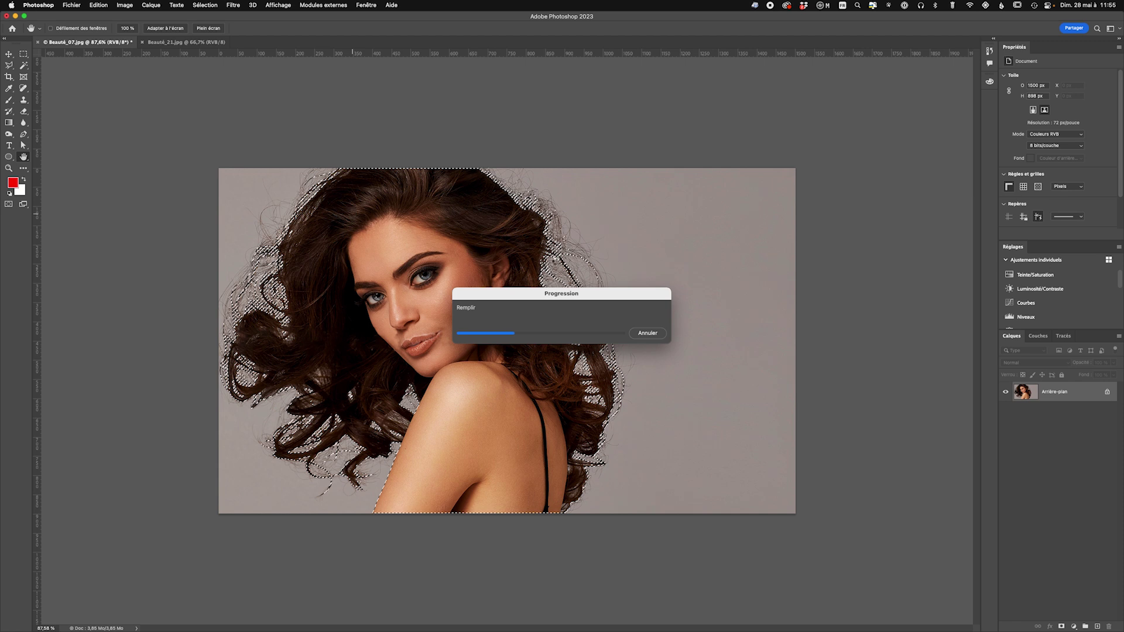
{"action": "left_click", "coordinate": [647, 333]}
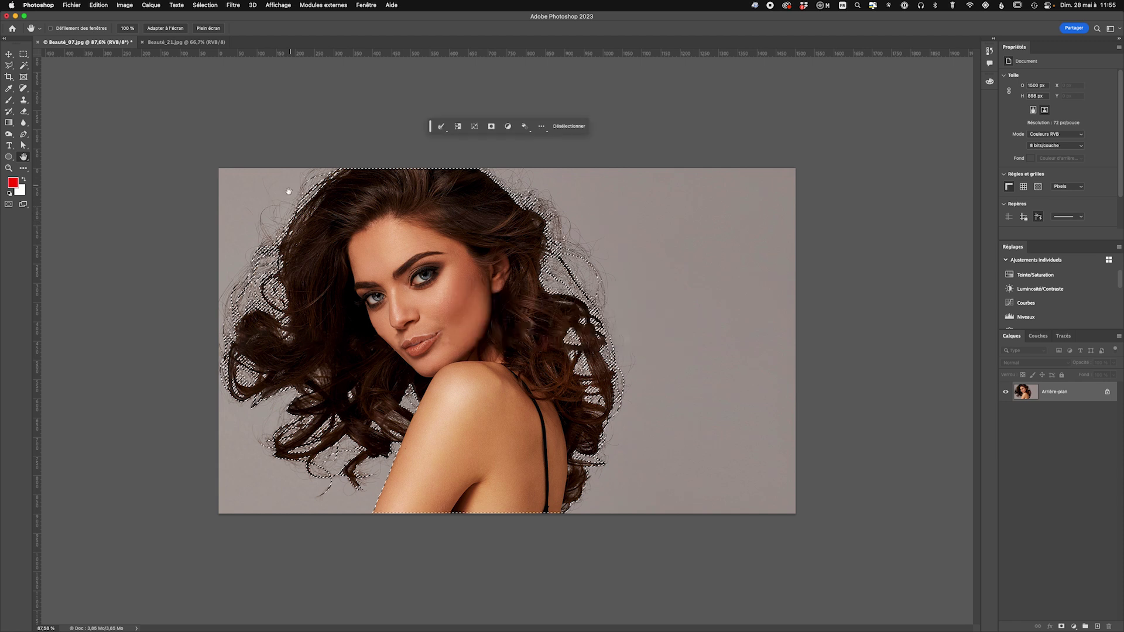
{"action": "left_click", "coordinate": [525, 127]}
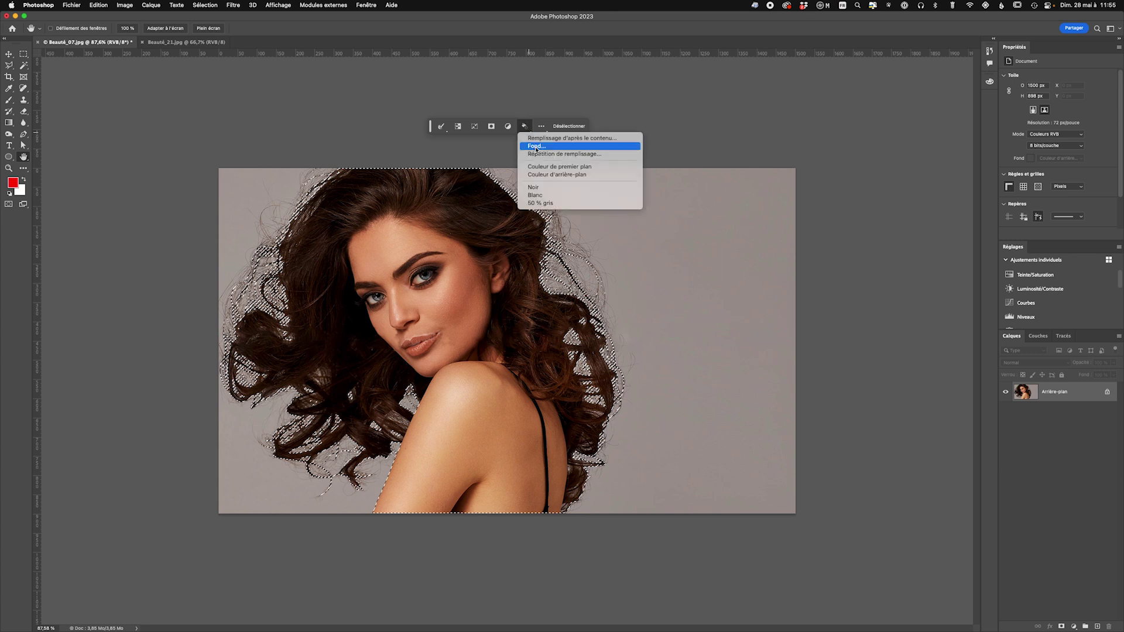
Fill the selected woman with a custom yellow colour, undo it, and reopen the fill options.
{"action": "left_click", "coordinate": [536, 146]}
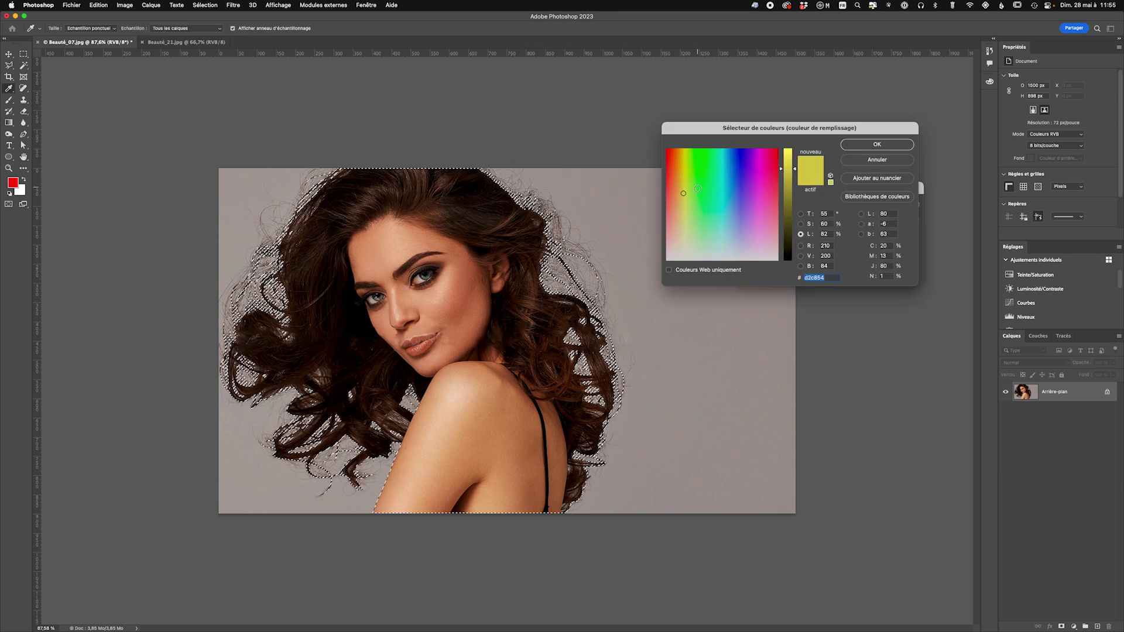
{"action": "left_click", "coordinate": [850, 148]}
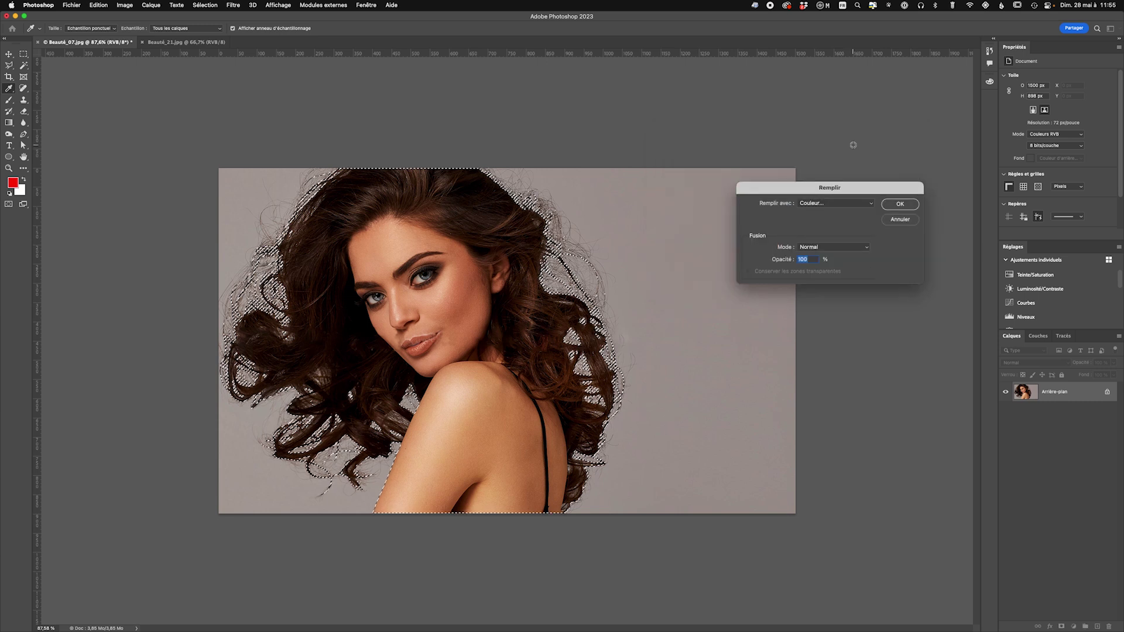
{"action": "left_click", "coordinate": [900, 203]}
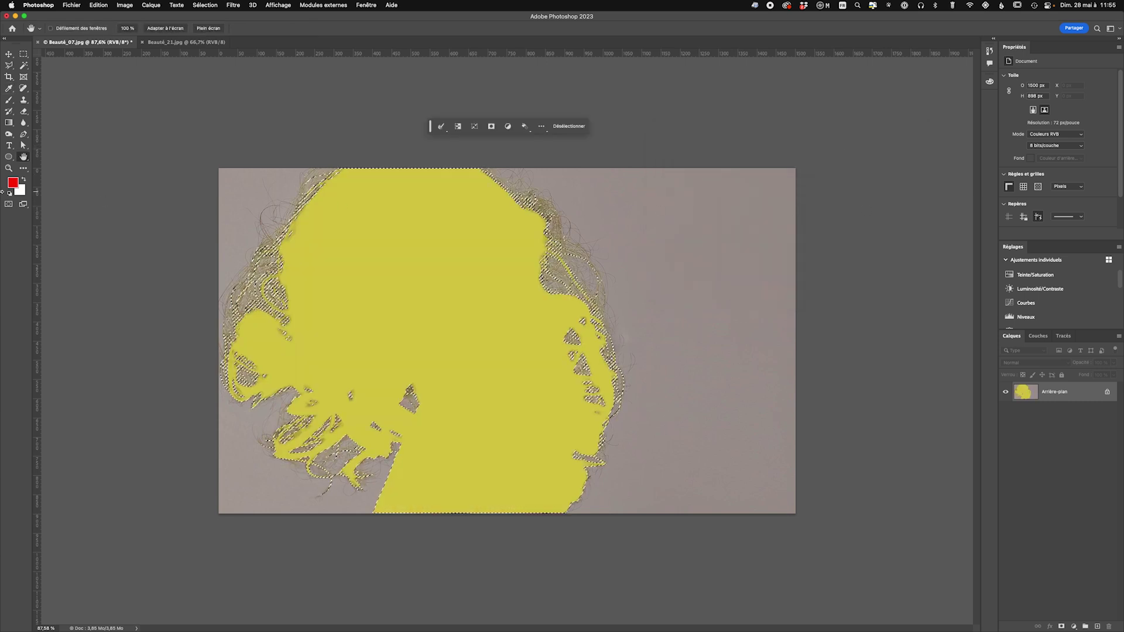
{"action": "key", "text": "ctrl+z"}
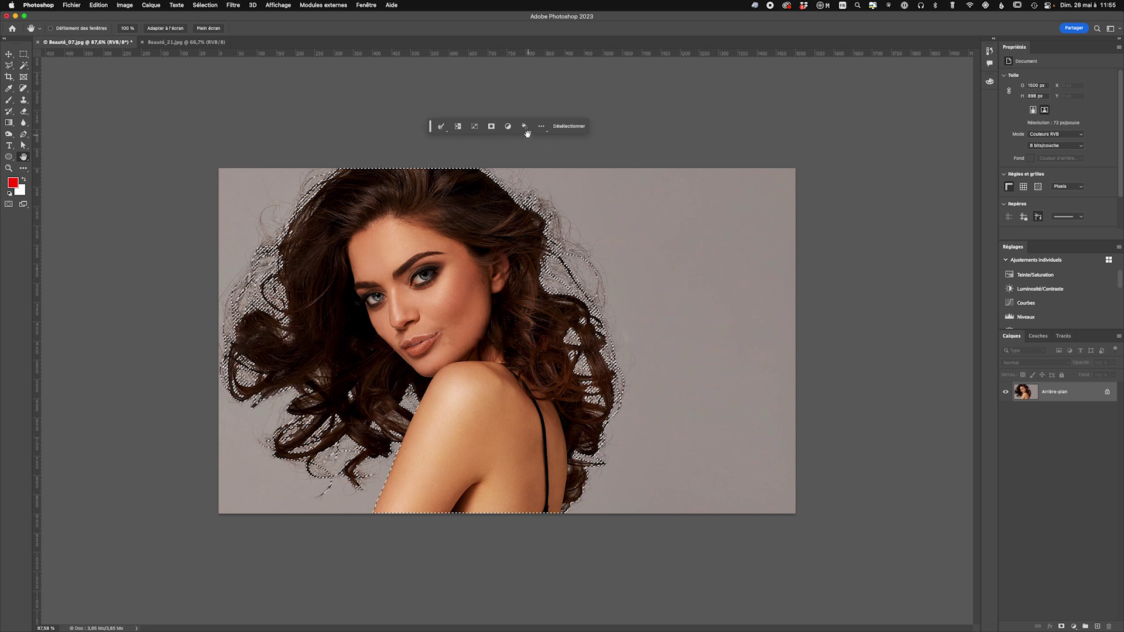
{"action": "left_click", "coordinate": [527, 126]}
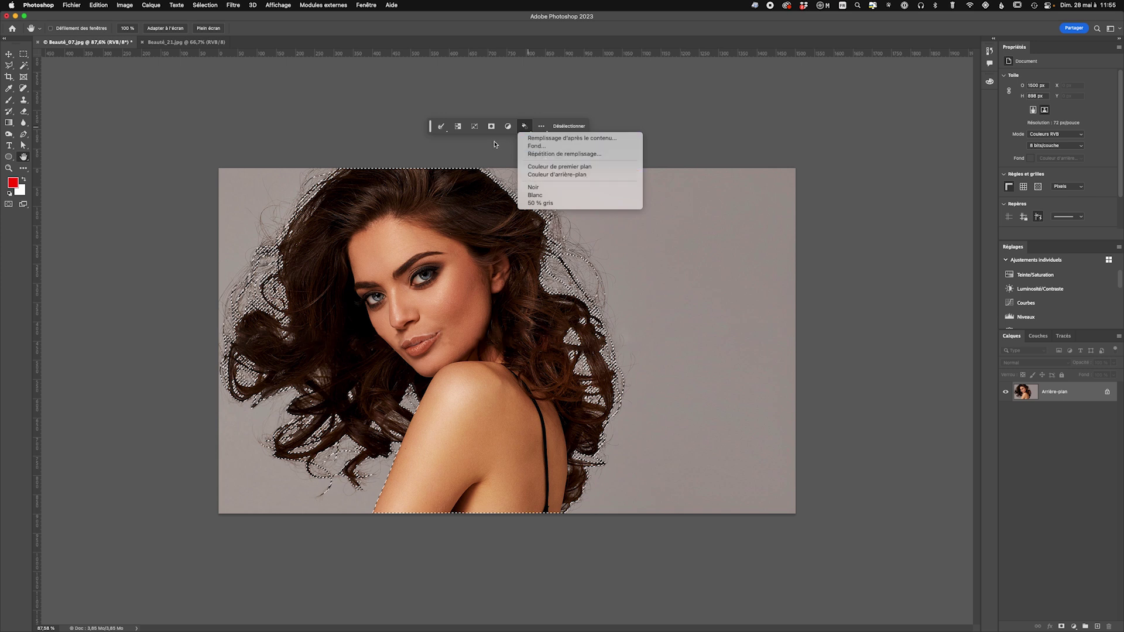
Reset the floating task bar to its default position, leaving the selection unfilled.
{"action": "left_click", "coordinate": [541, 126]}
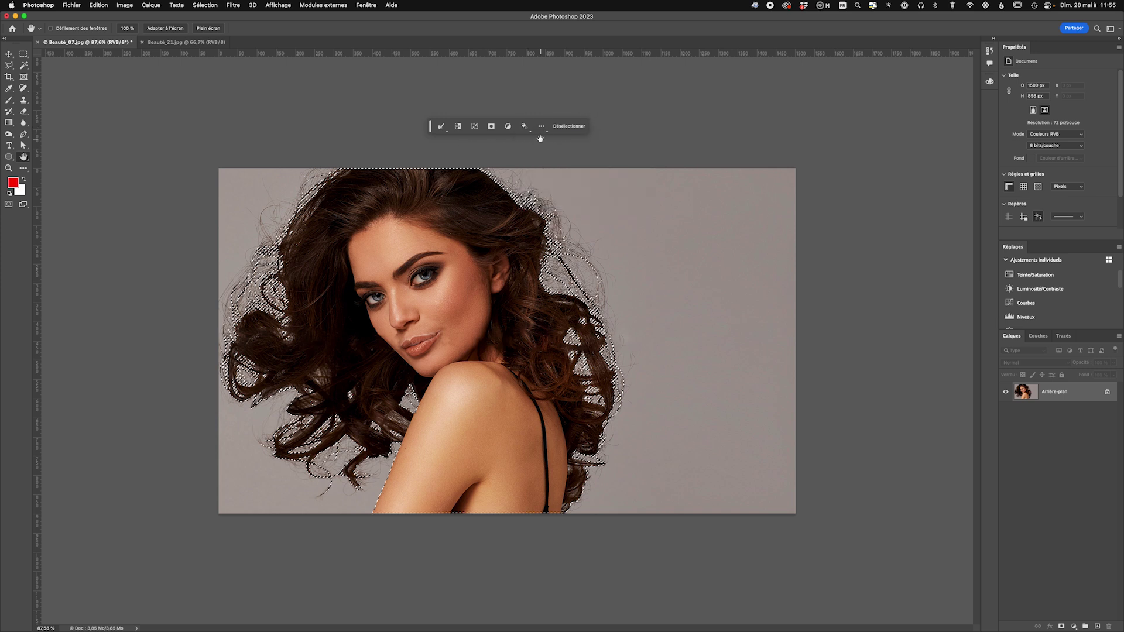
{"action": "left_click", "coordinate": [564, 147]}
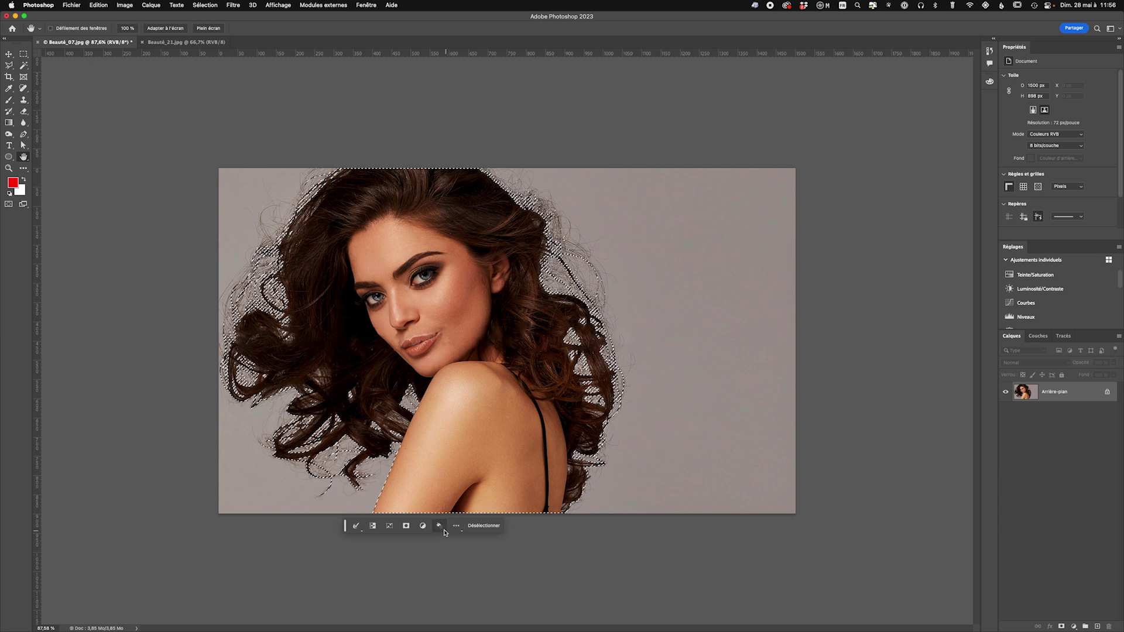
{"action": "left_click", "coordinate": [441, 527]}
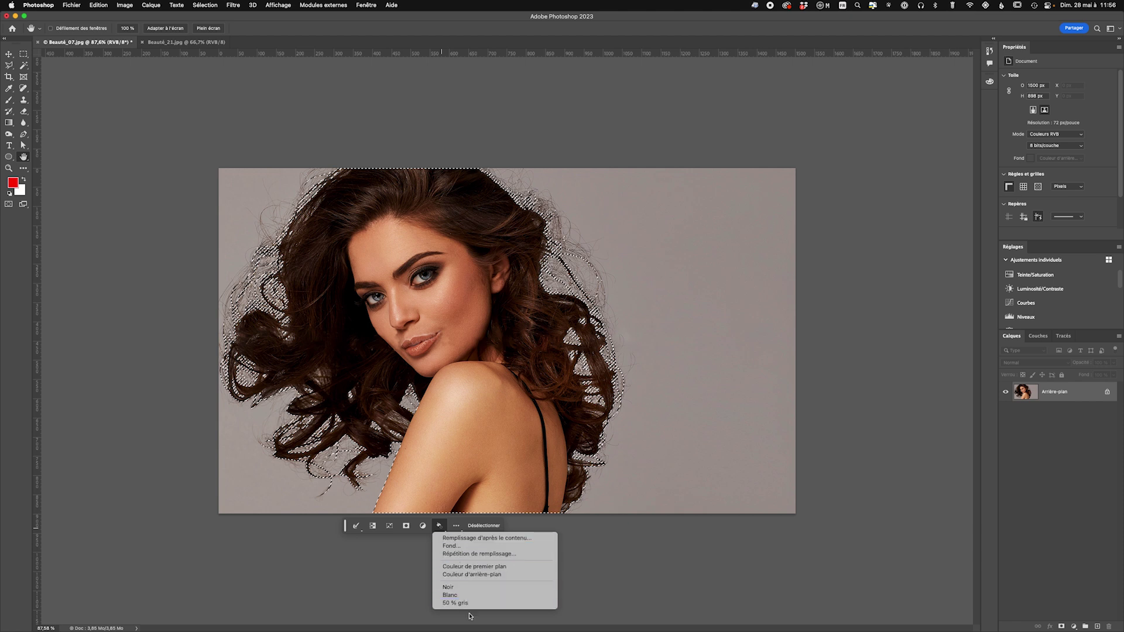
{"action": "left_click", "coordinate": [441, 526]}
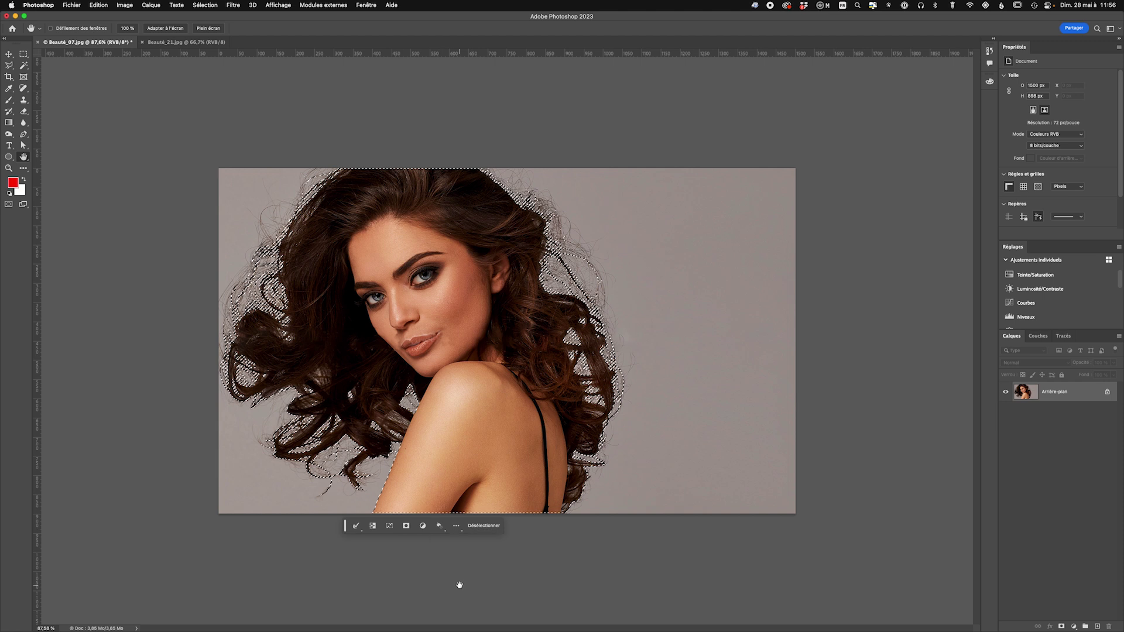
Pin the task bar in place and deselect the subject (Désélectionner).
{"action": "left_click", "coordinate": [459, 529]}
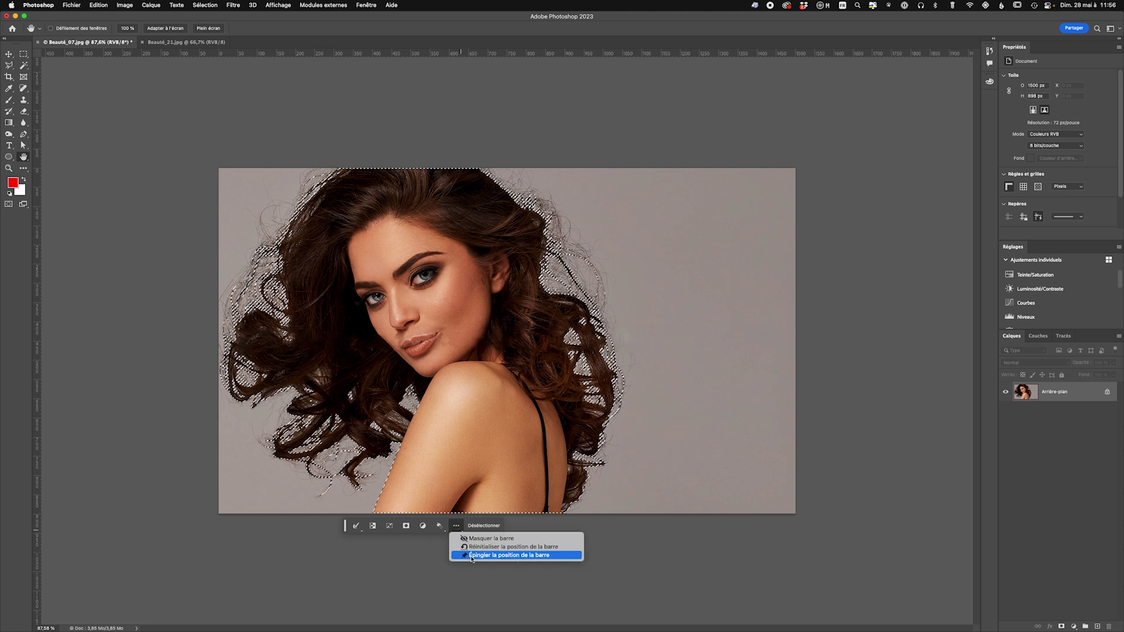
{"action": "left_click", "coordinate": [458, 527]}
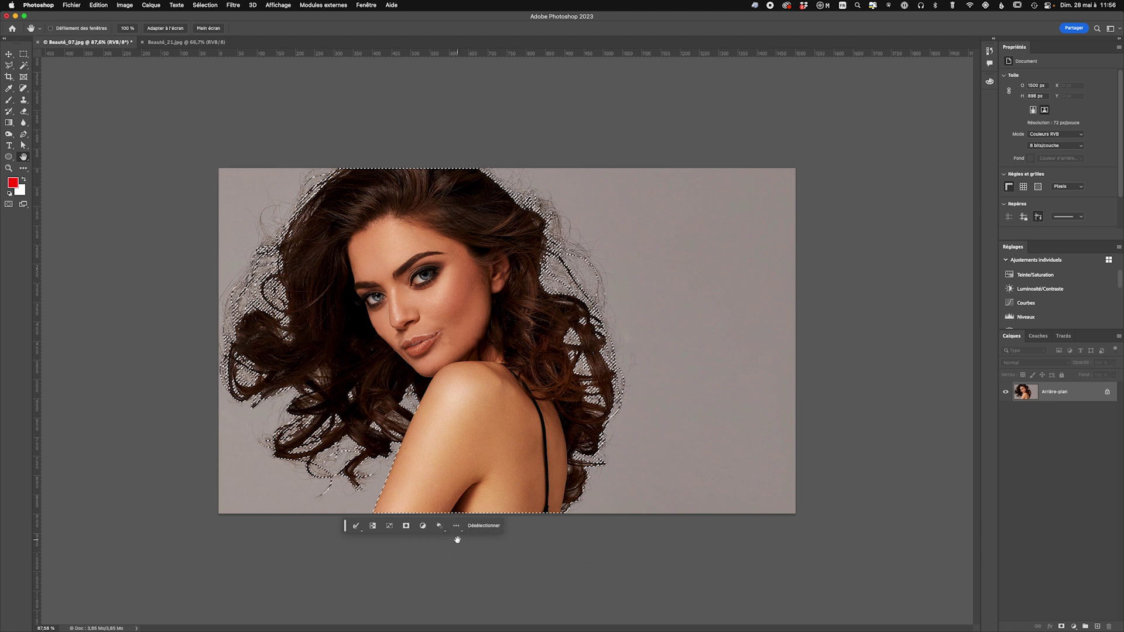
{"action": "left_click", "coordinate": [490, 531]}
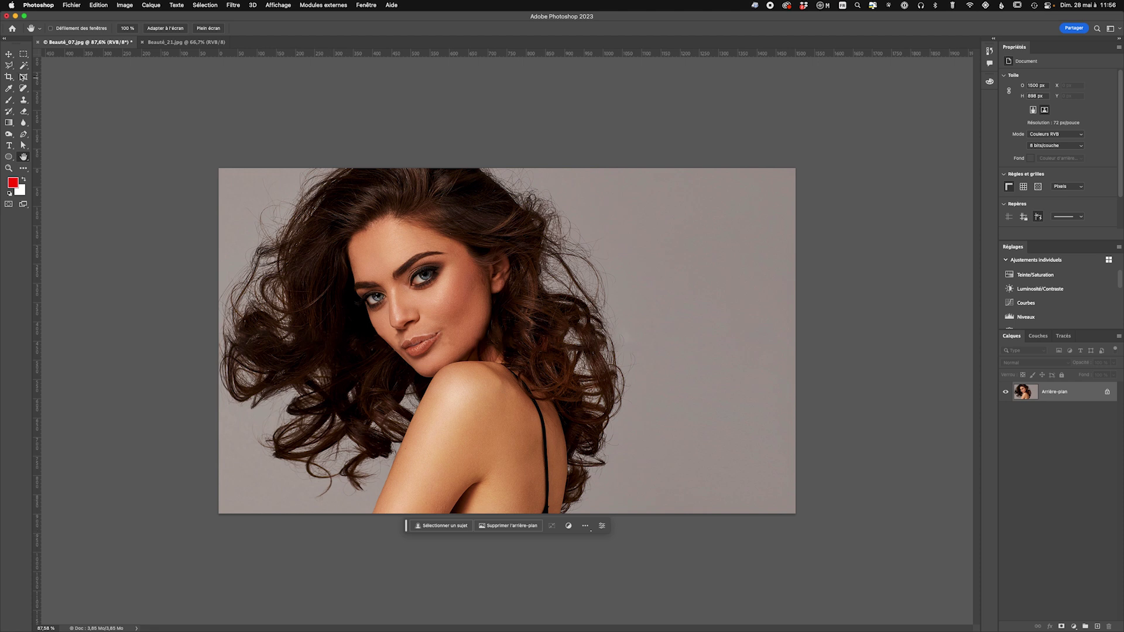
Start a Lorem Ipsum text line on the forehead and enlarge it to 120 pt.
{"action": "left_click", "coordinate": [10, 147]}
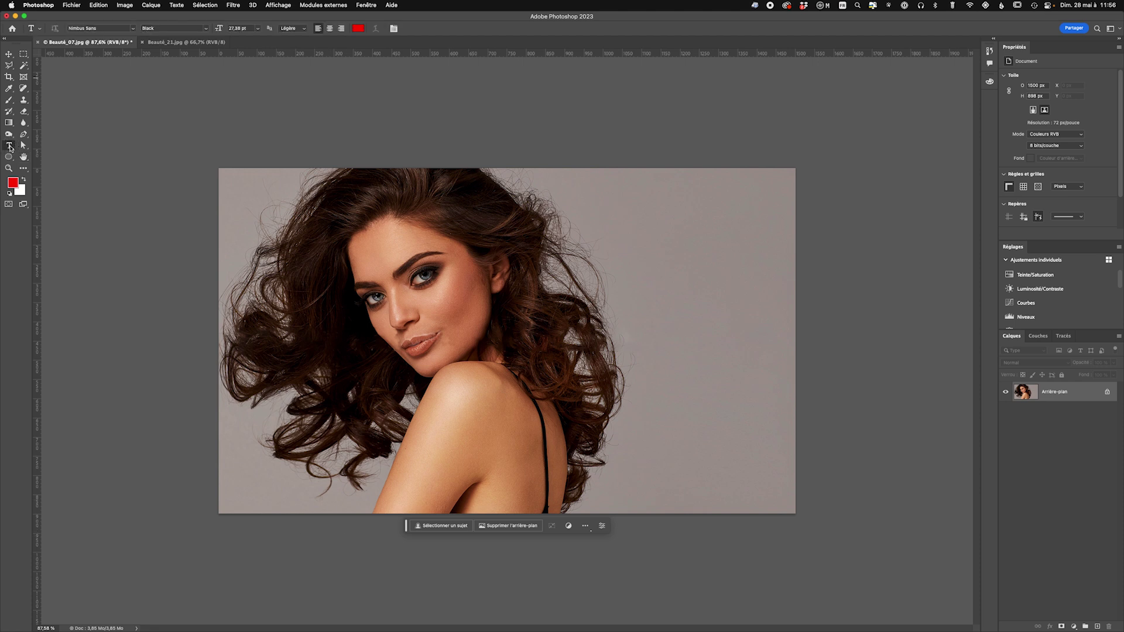
{"action": "left_click", "coordinate": [393, 242]}
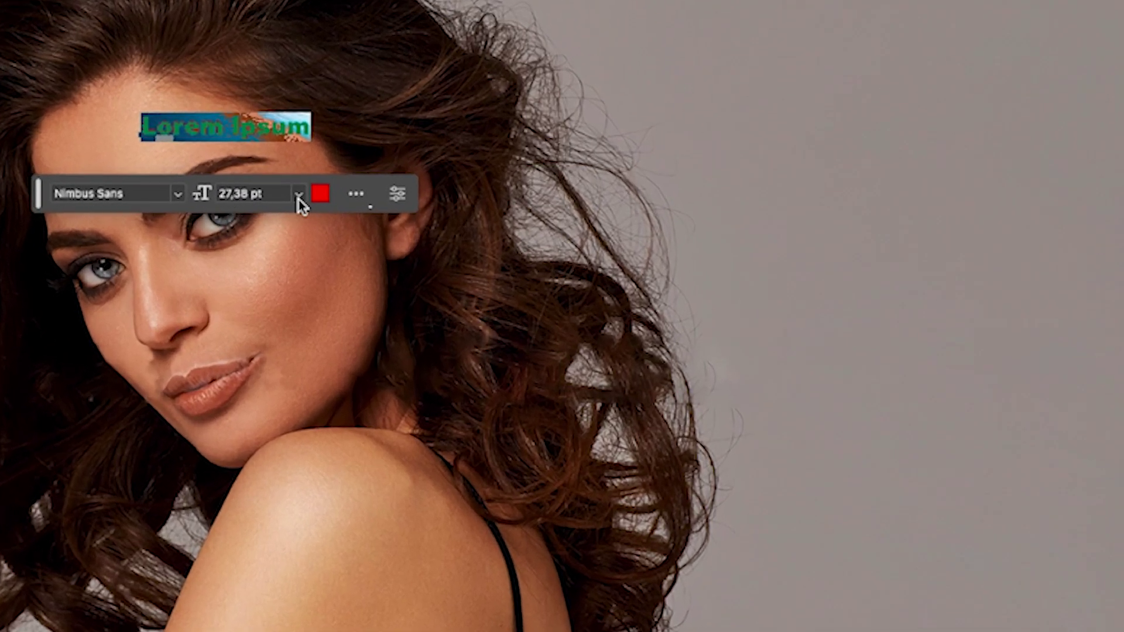
{"action": "left_click_drag", "start_coordinate": [201, 195], "coordinate": [288, 202]}
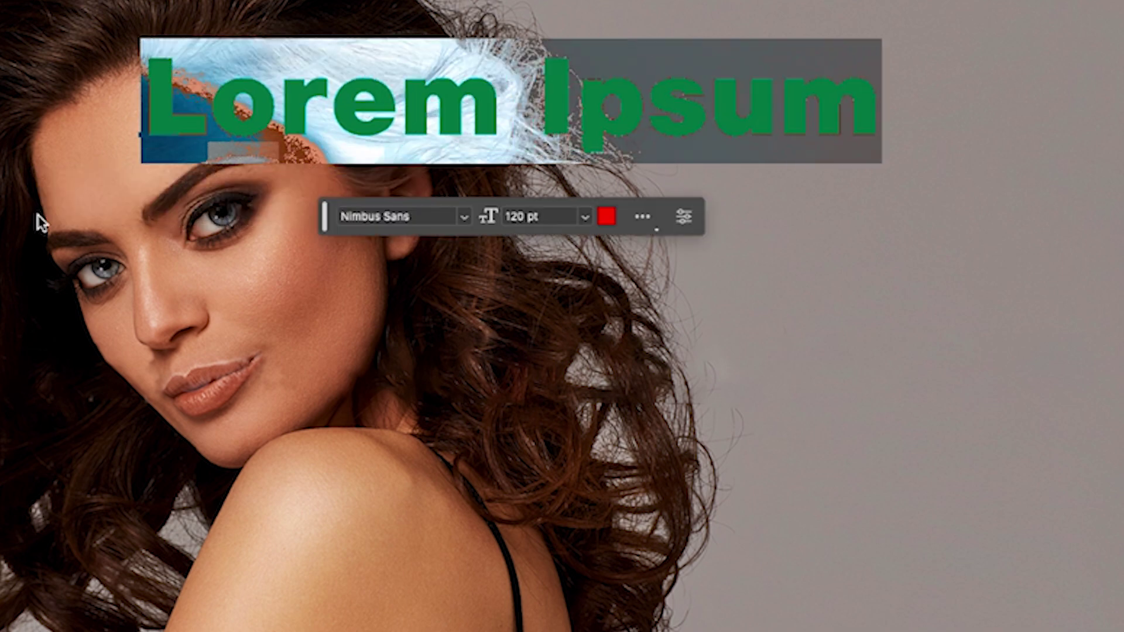
Set the headline font to Azo Sans Uber and its colour to 00ff00.
{"action": "left_click", "coordinate": [464, 217]}
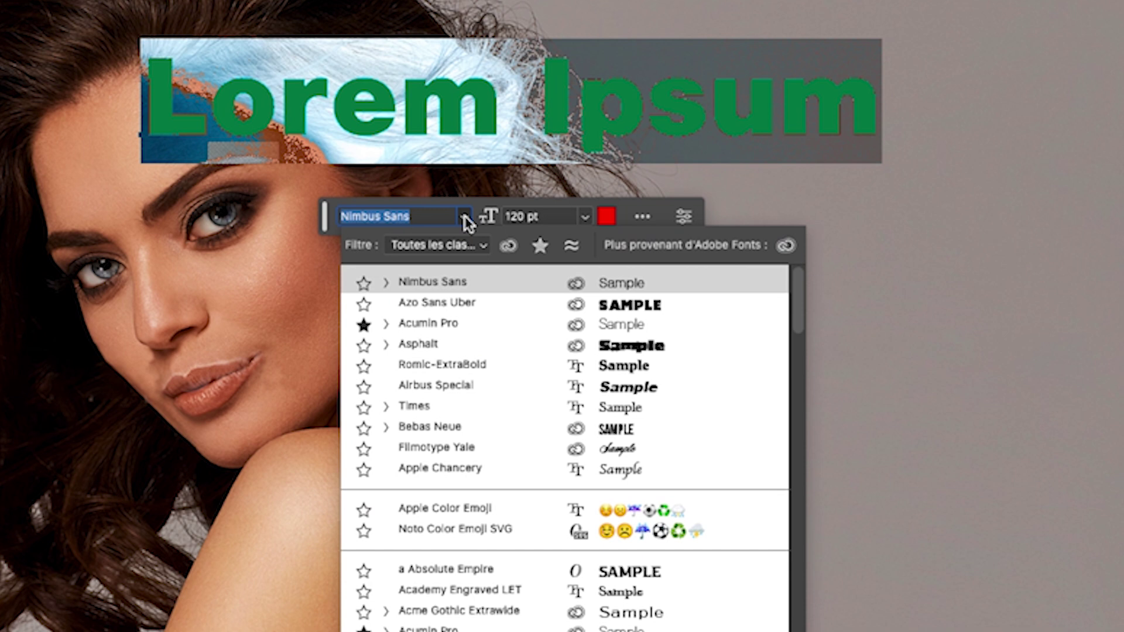
{"action": "left_click", "coordinate": [620, 306]}
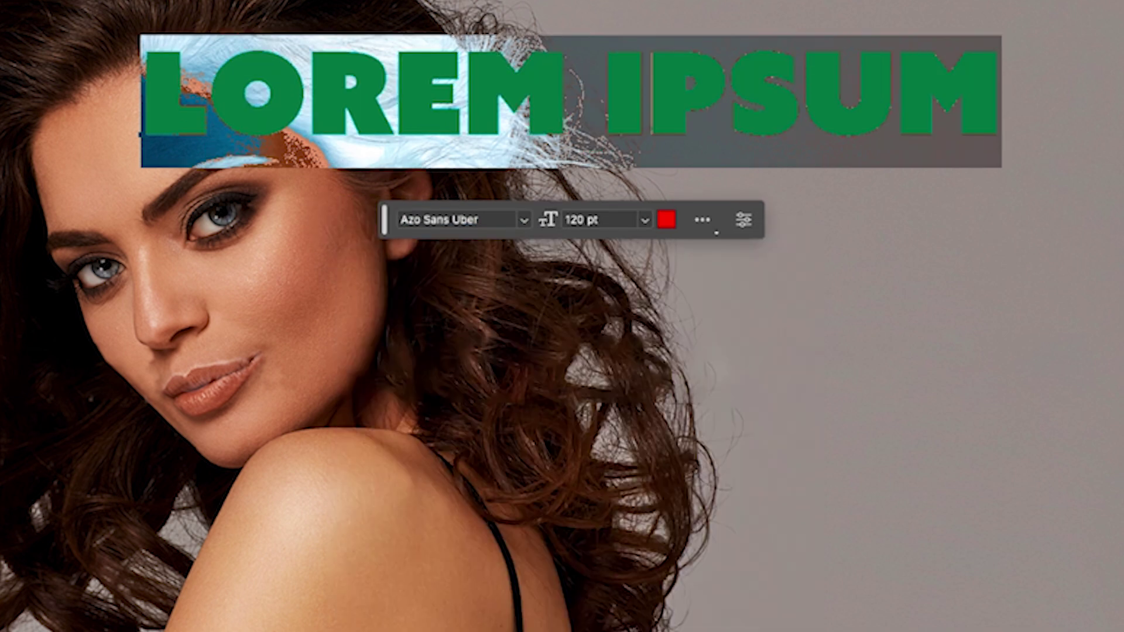
{"action": "left_click", "coordinate": [667, 220]}
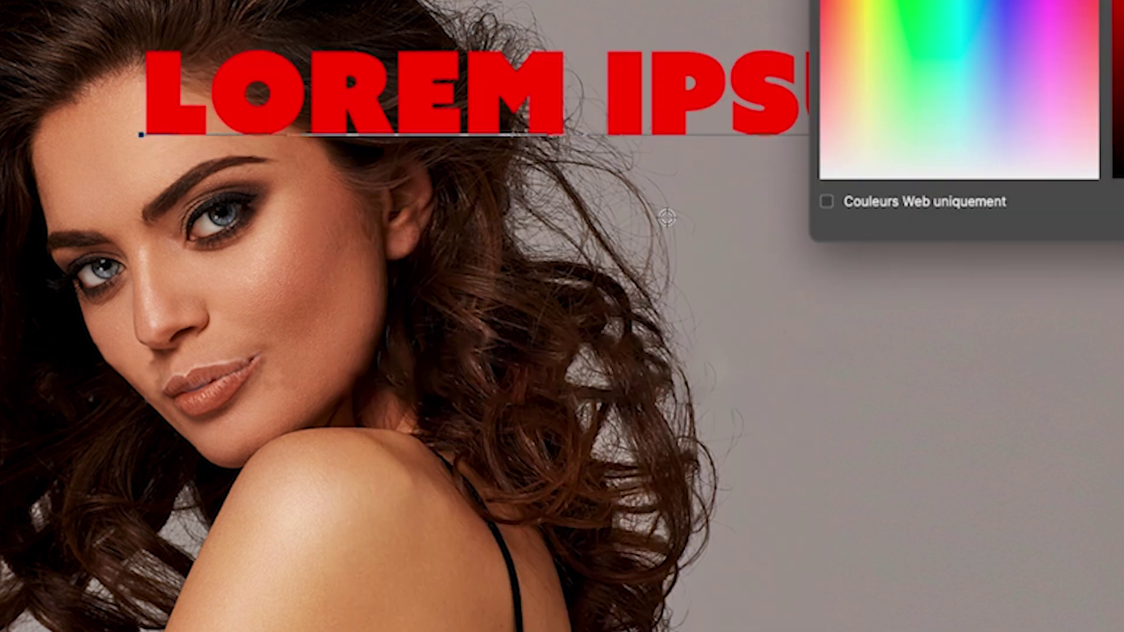
{"action": "type", "text": "00ff00"}
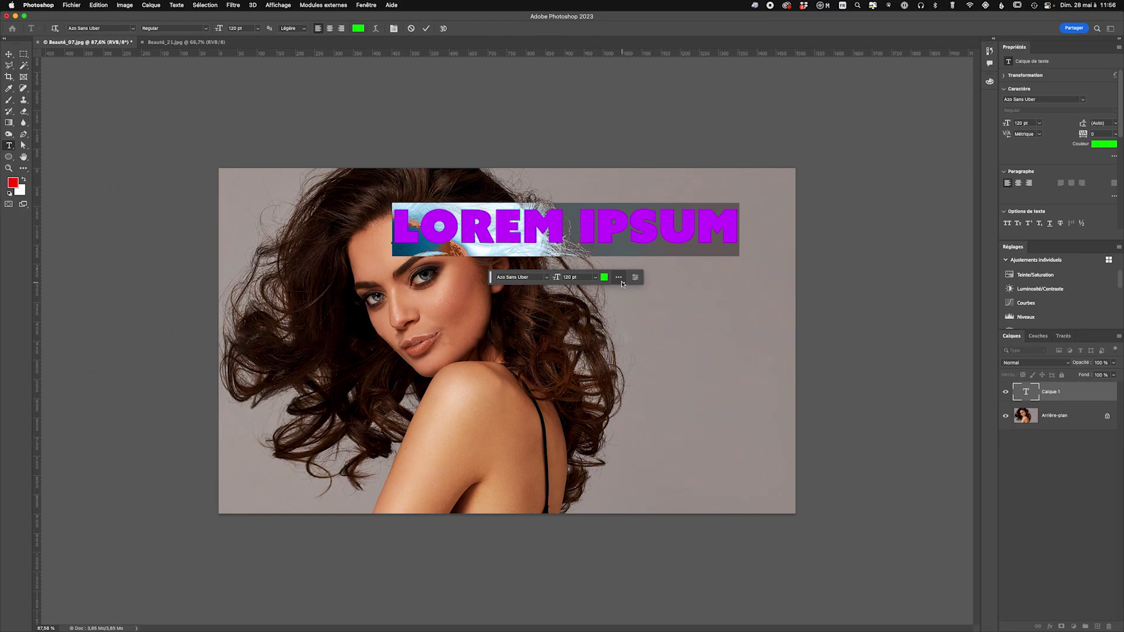
{"action": "left_click", "coordinate": [619, 277]}
{"action": "left_click", "coordinate": [620, 278]}
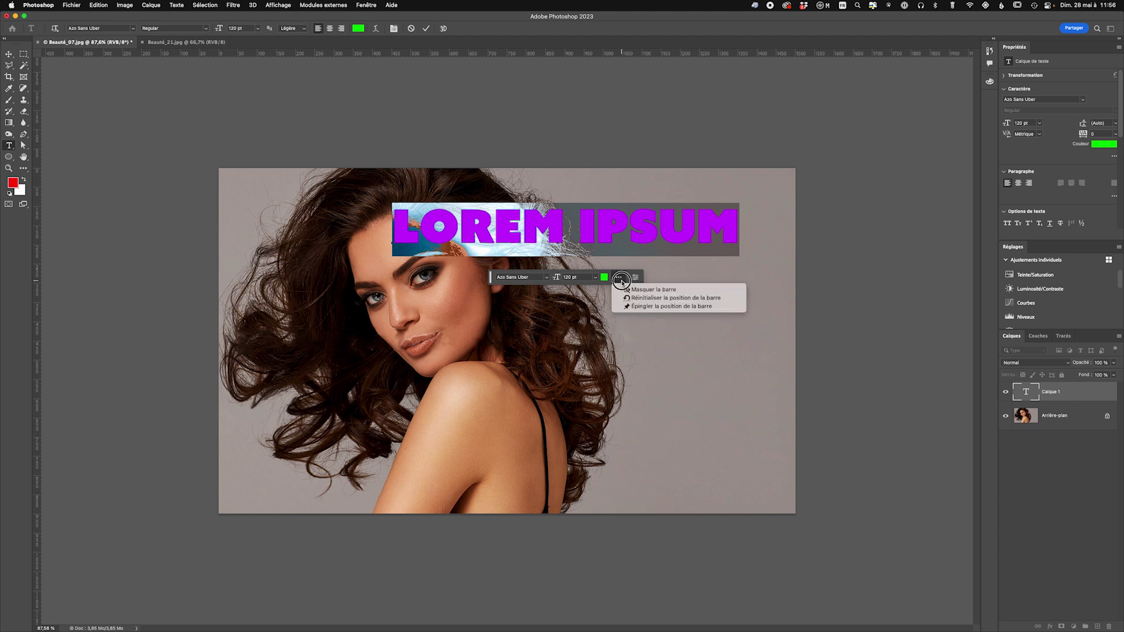
{"action": "left_click", "coordinate": [620, 277]}
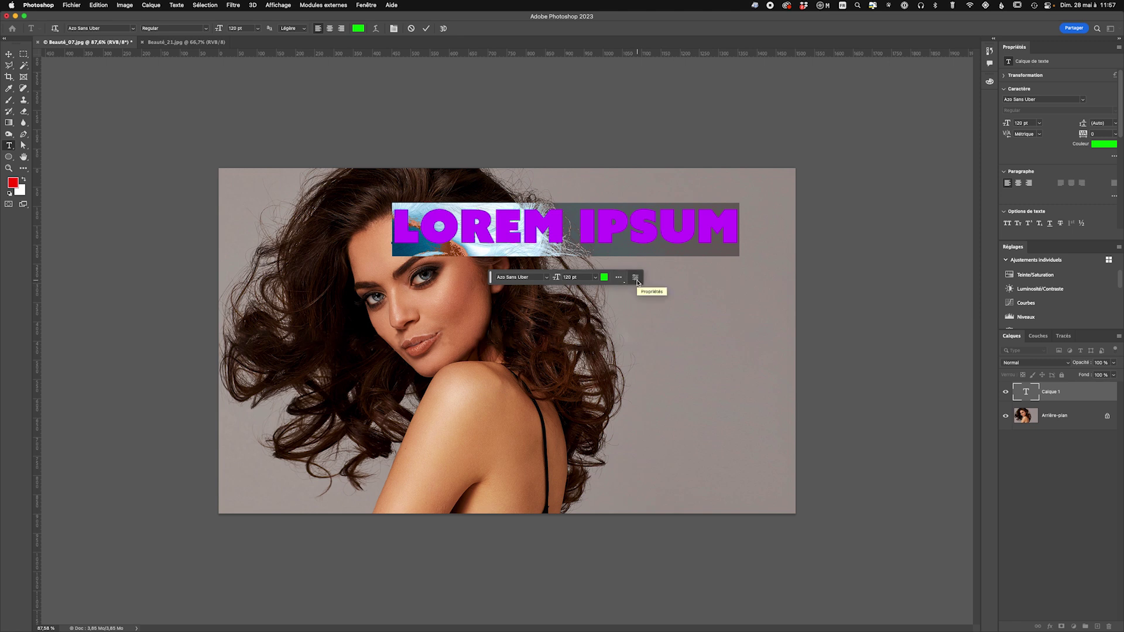
Commit the green Azo Sans Uber LOREM IPSUM text as its own layer.
{"action": "left_click", "coordinate": [636, 278]}
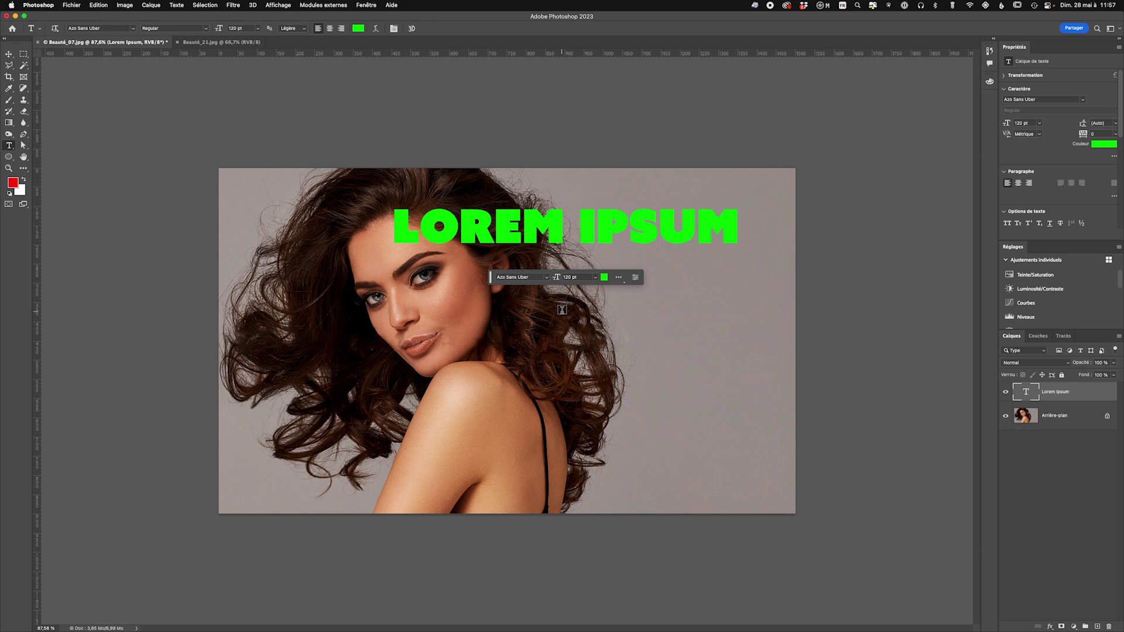
{"action": "left_click", "coordinate": [368, 6]}
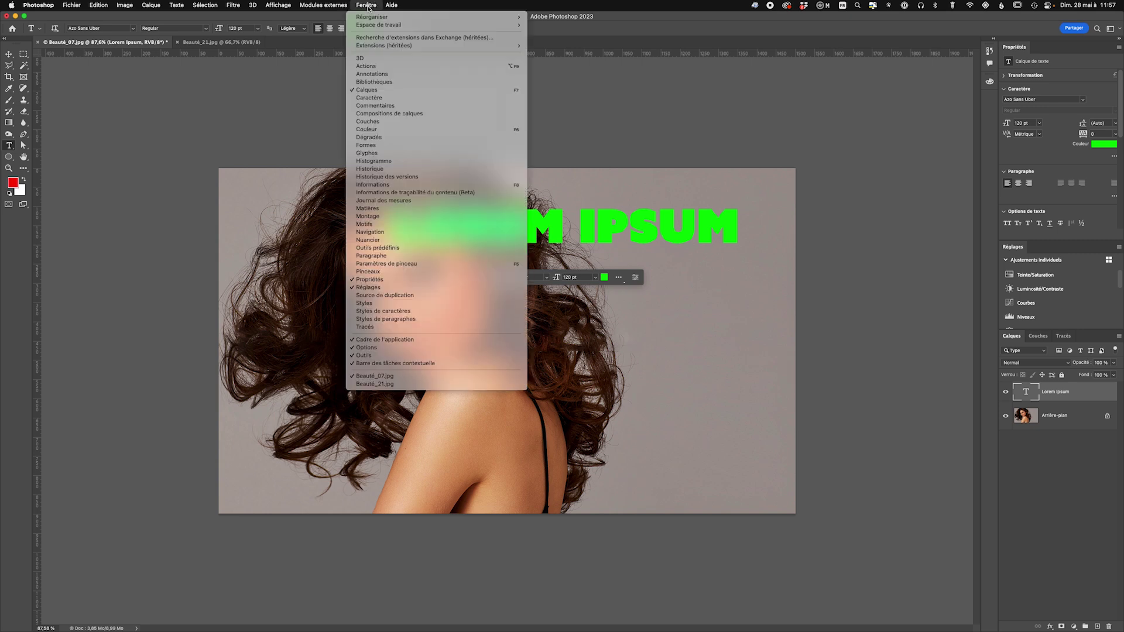
{"action": "left_click", "coordinate": [390, 364]}
{"action": "left_click", "coordinate": [365, 5]}
{"action": "left_click", "coordinate": [399, 363]}
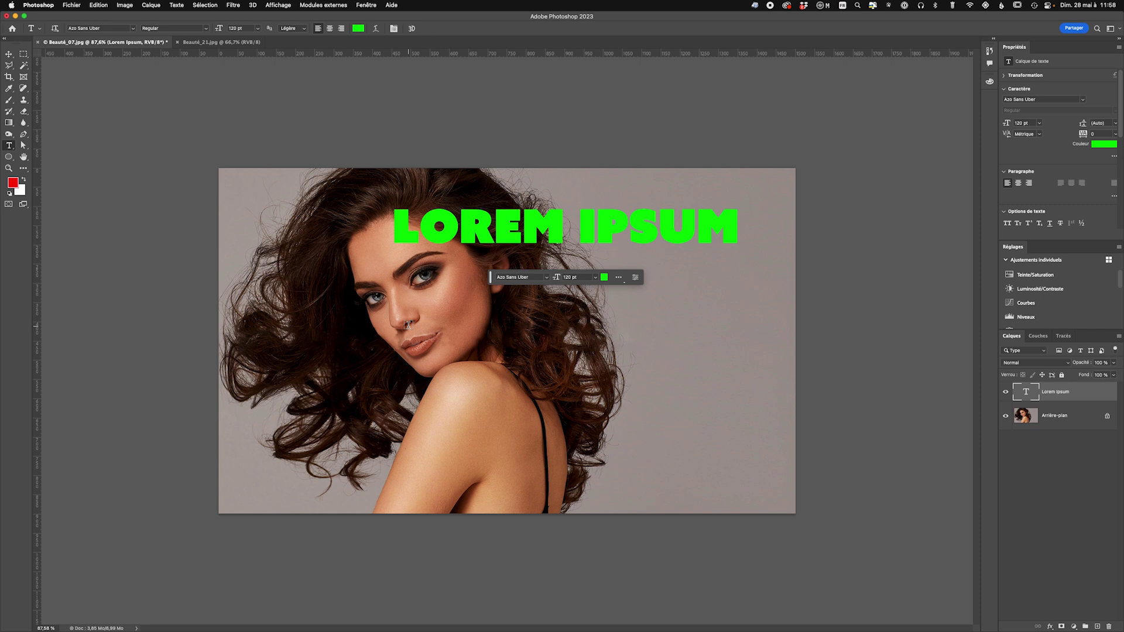
Paint over the shoulder strap with the Remove tool on the Arrière-plan layer.
{"action": "left_click", "coordinate": [23, 87]}
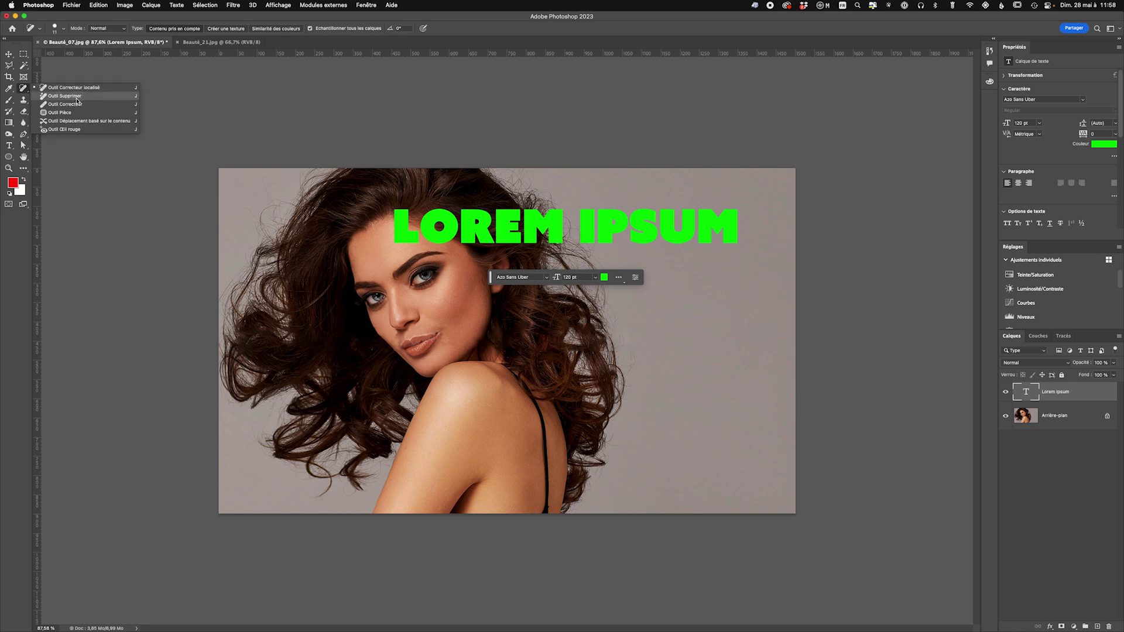
{"action": "left_click", "coordinate": [76, 97]}
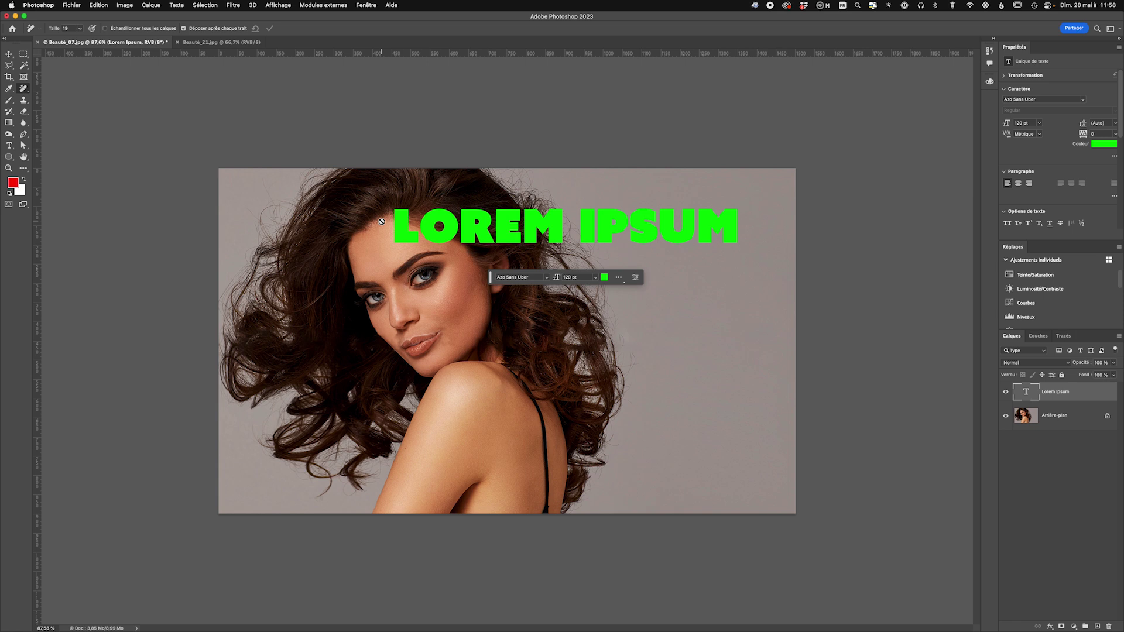
{"action": "left_click", "coordinate": [1027, 414]}
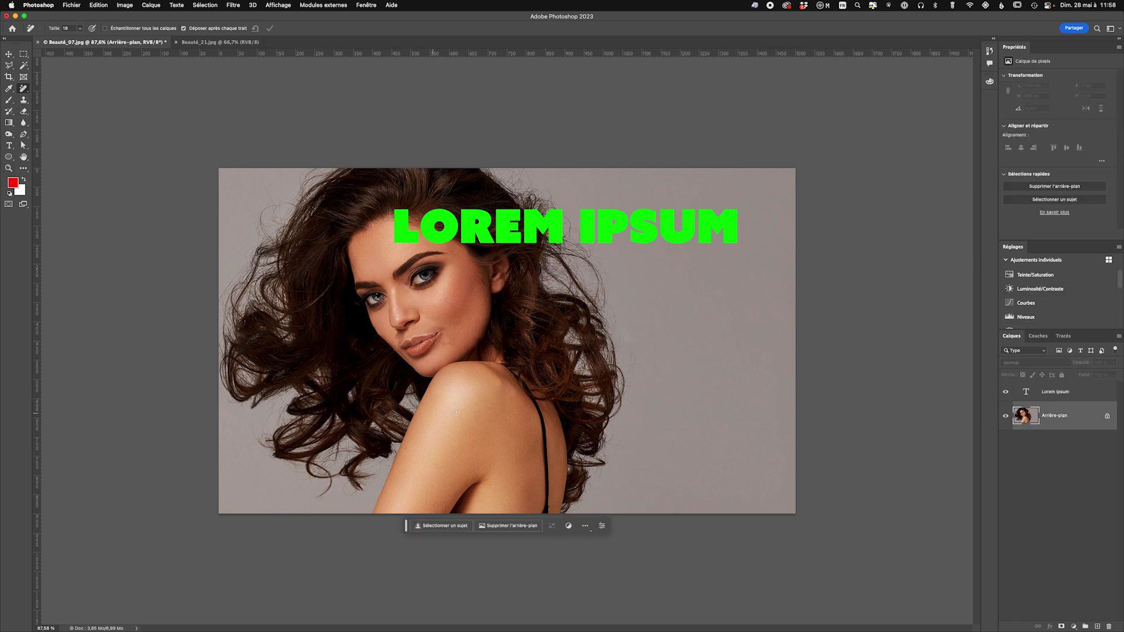
{"action": "left_click_drag", "start_coordinate": [531, 400], "coordinate": [546, 511]}
{"action": "left_click_drag", "start_coordinate": [531, 461], "coordinate": [522, 456]}
Resize the brush to 39 px and smooth the shoulder skin where the strap was.
{"action": "left_click_drag", "start_coordinate": [519, 442], "coordinate": [524, 442]}
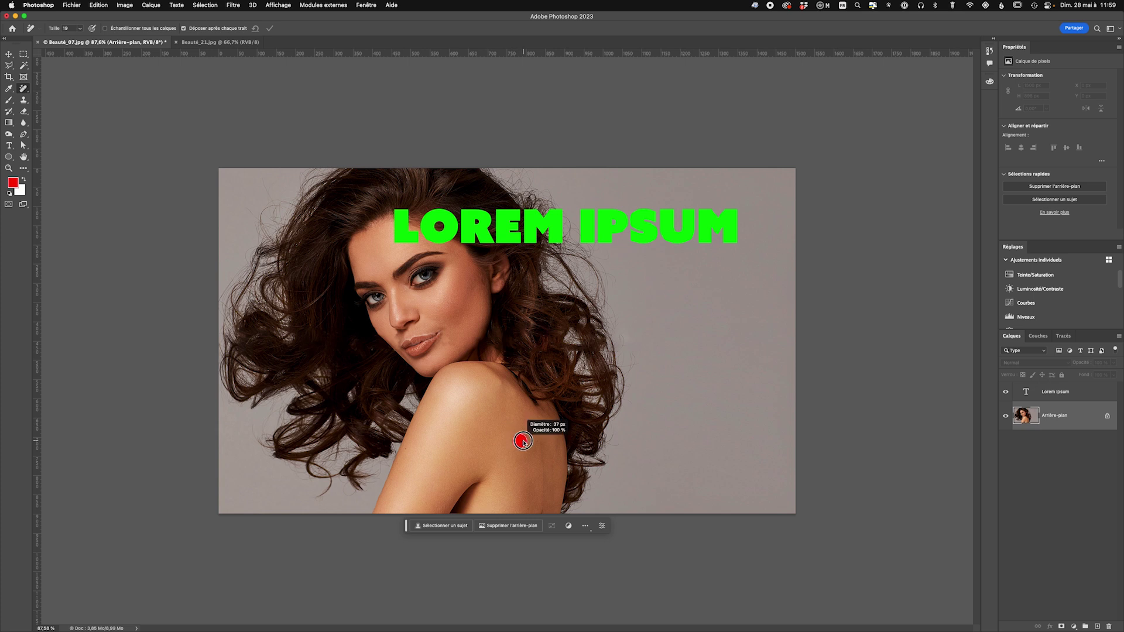
{"action": "left_click_drag", "start_coordinate": [523, 442], "coordinate": [524, 441]}
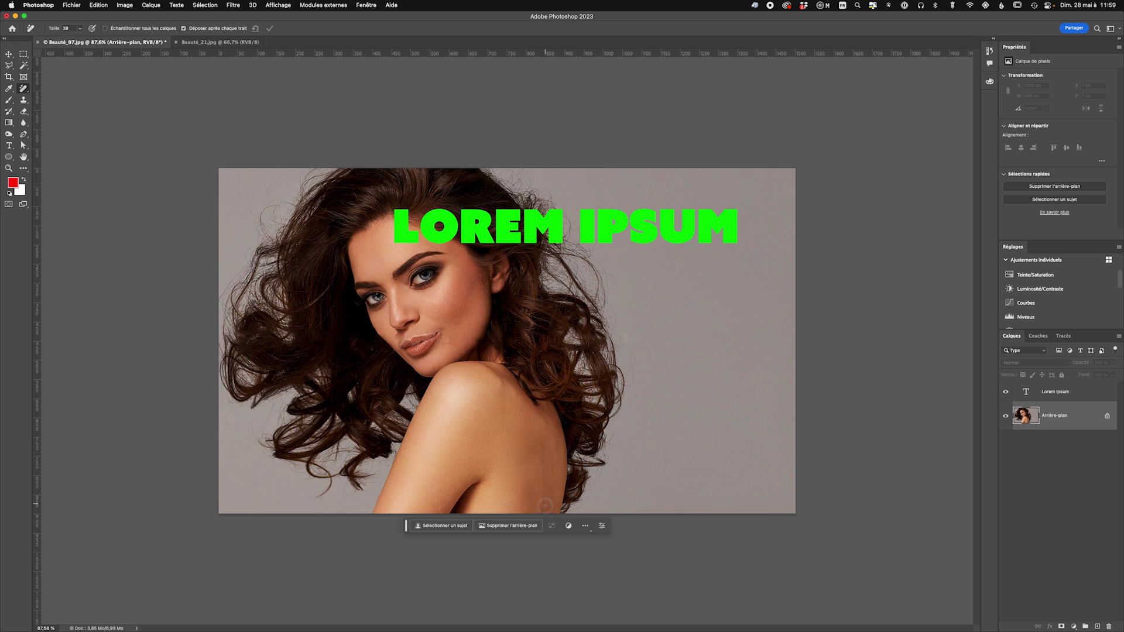
{"action": "left_click_drag", "start_coordinate": [542, 445], "coordinate": [543, 505]}
{"action": "left_click_drag", "start_coordinate": [540, 409], "coordinate": [486, 356]}
{"action": "left_click_drag", "start_coordinate": [506, 369], "coordinate": [548, 420]}
{"action": "left_click", "coordinate": [24, 89]}
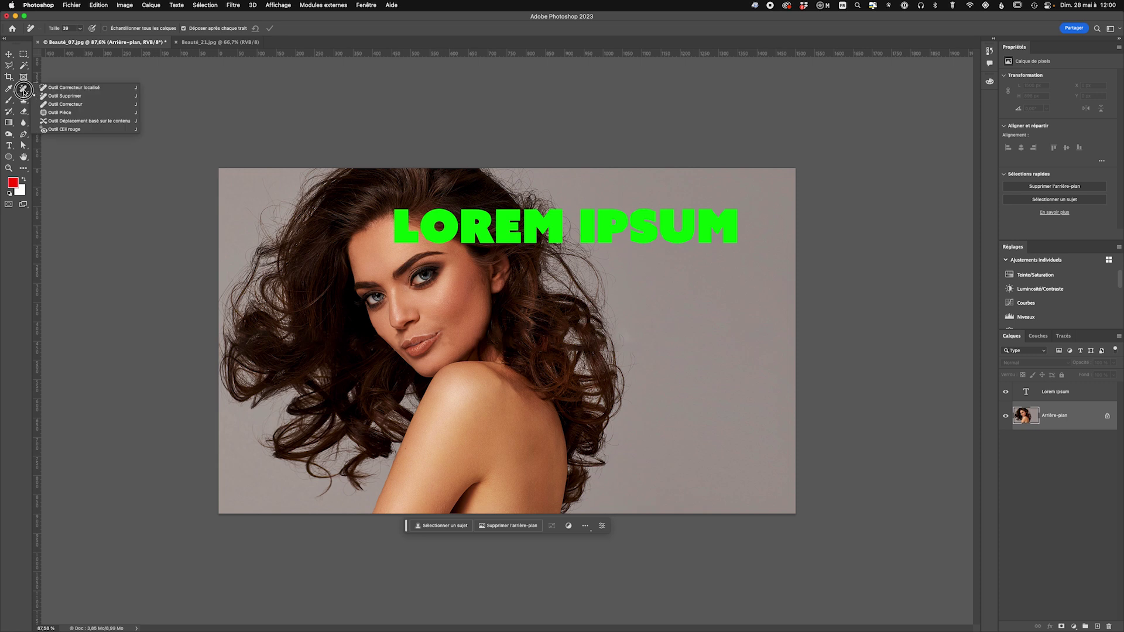
{"action": "left_click", "coordinate": [64, 95]}
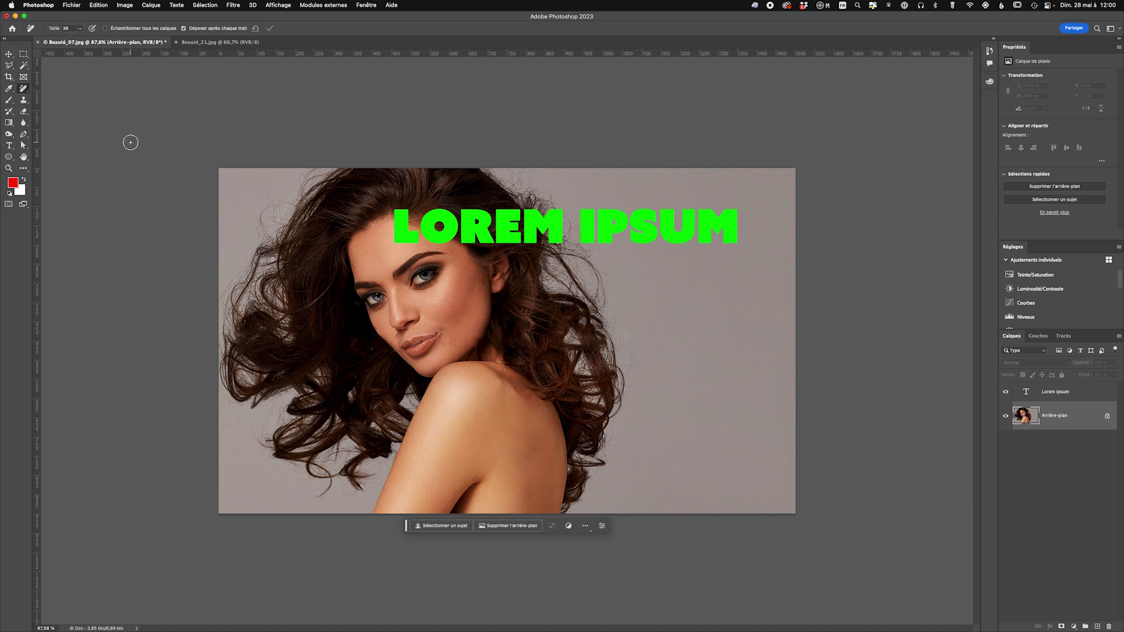